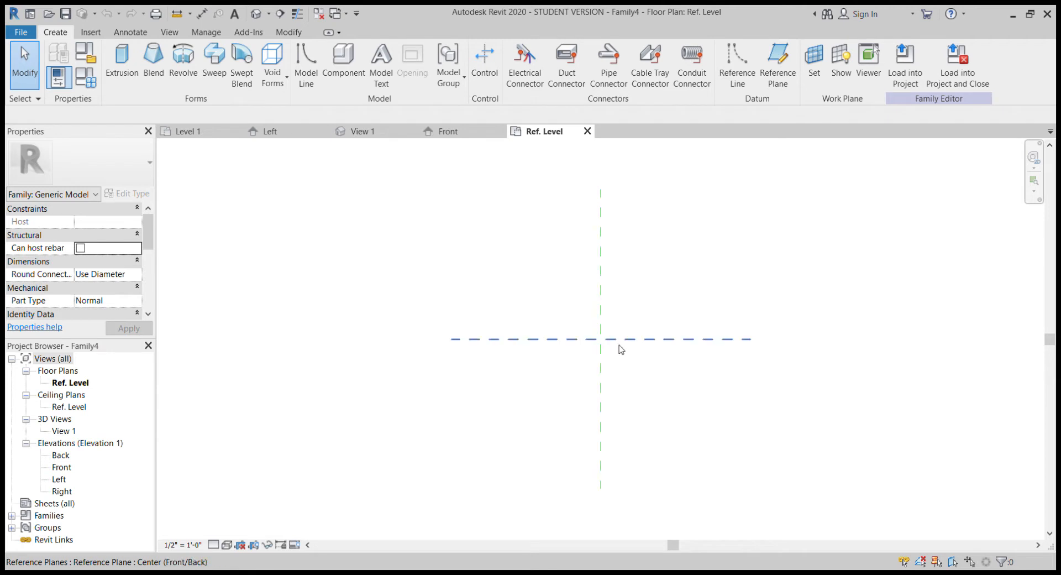
Step: Examine the two center reference planes in the Ref. Level floor plan and compare with the 3D view
left_click_drag(732, 421, 499, 267)
left_click(642, 316)
left_click(648, 339)
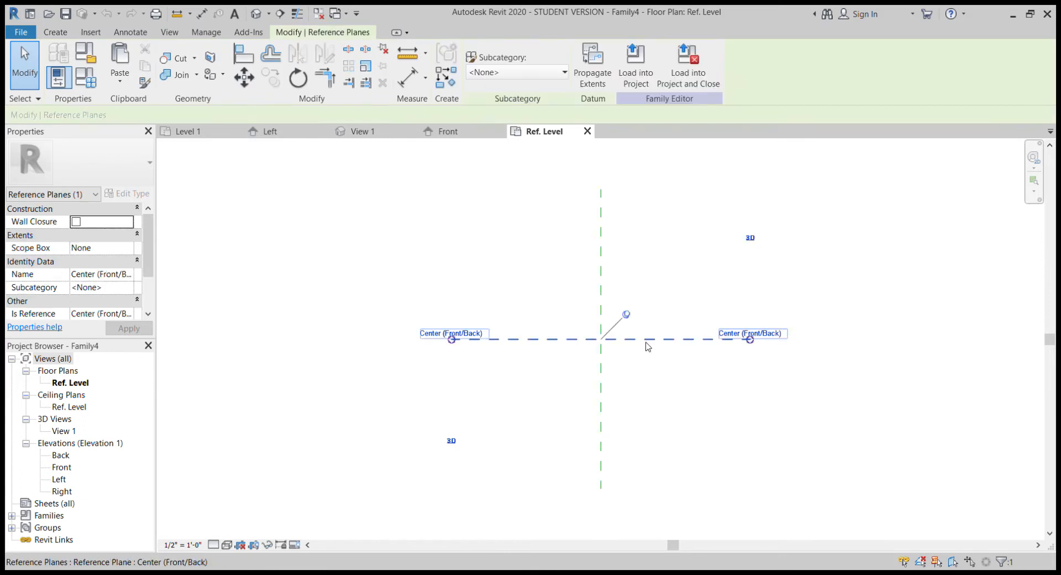
left_click(600, 290)
left_click(552, 276)
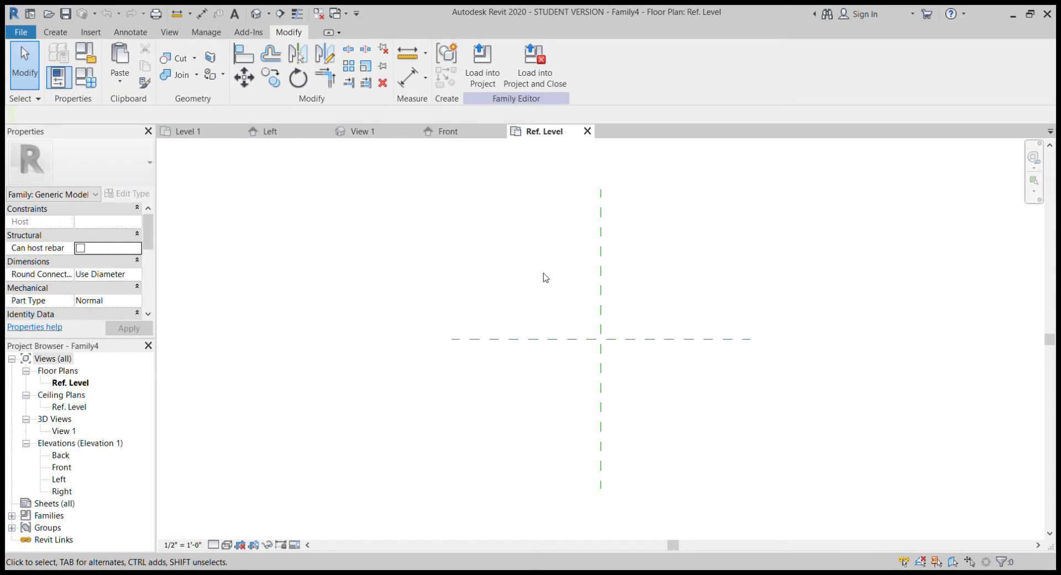
left_click(54, 33)
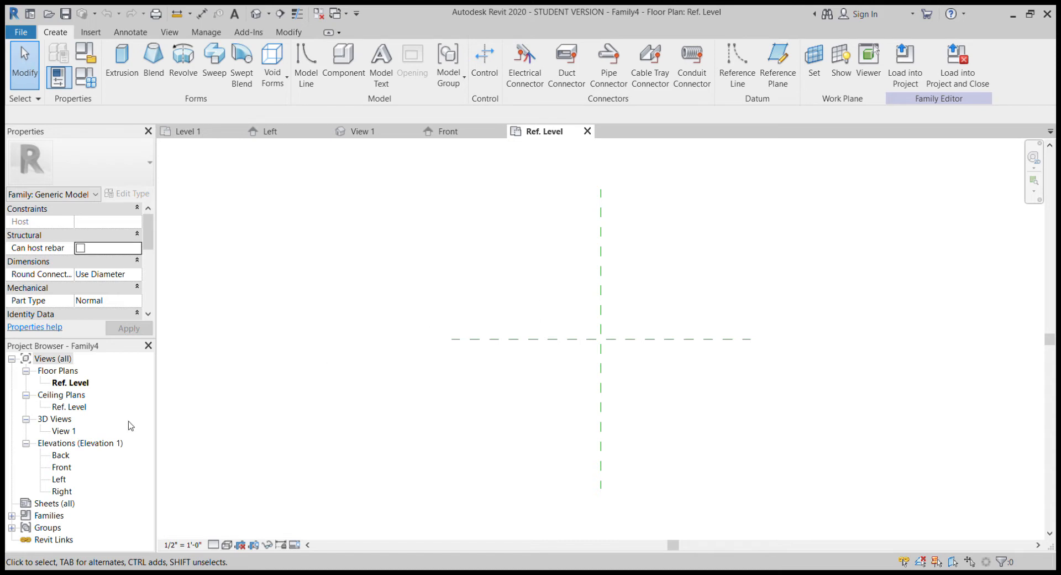
double_click(69, 432)
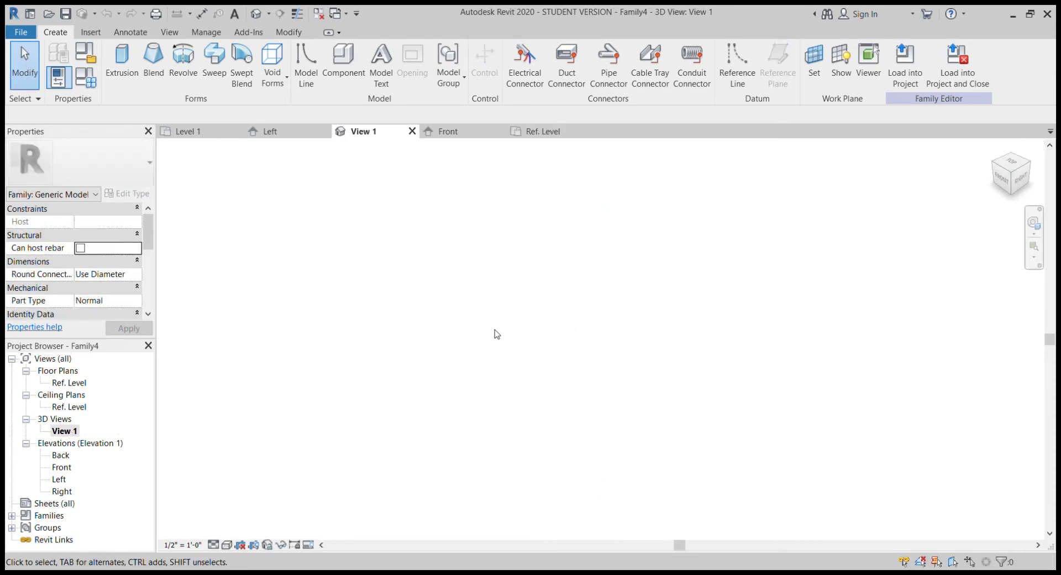
middle_click_drag(495, 337, 635, 379, "shift")
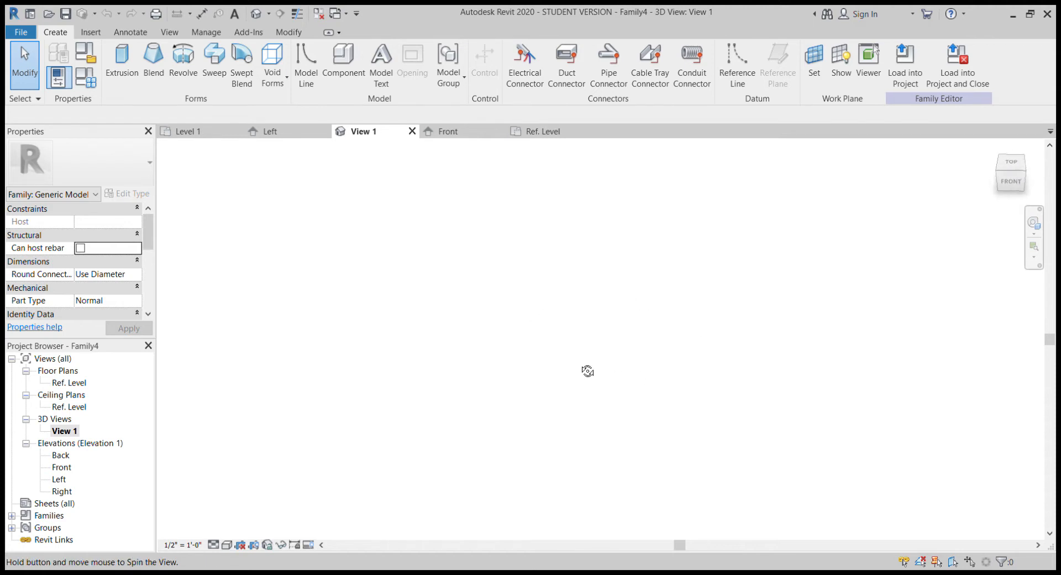
double_click(95, 382)
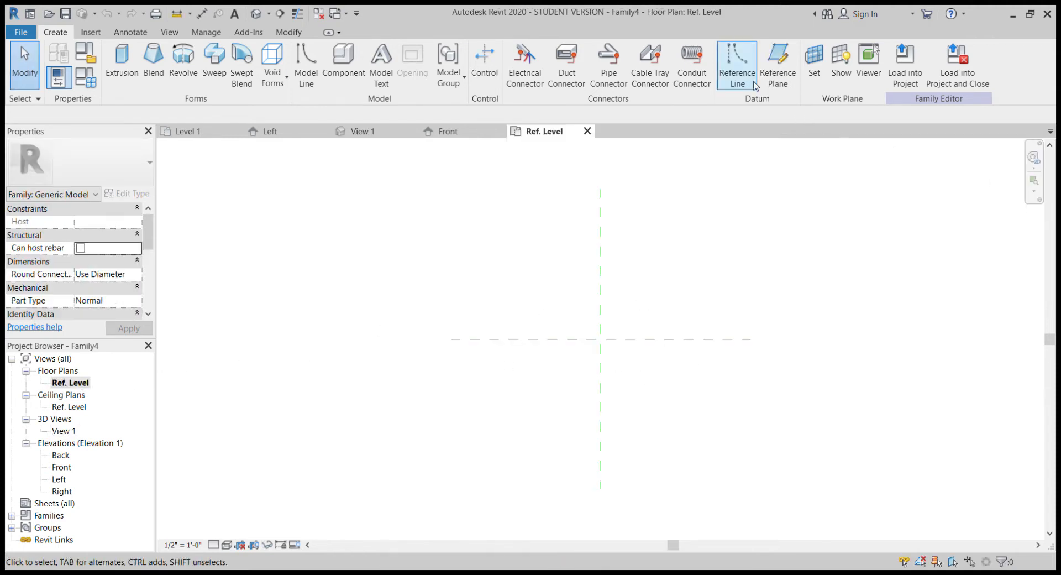
Step: Show the work plane grid in both the Ref. Level floor plan and the 3D view View 1
left_click(839, 67)
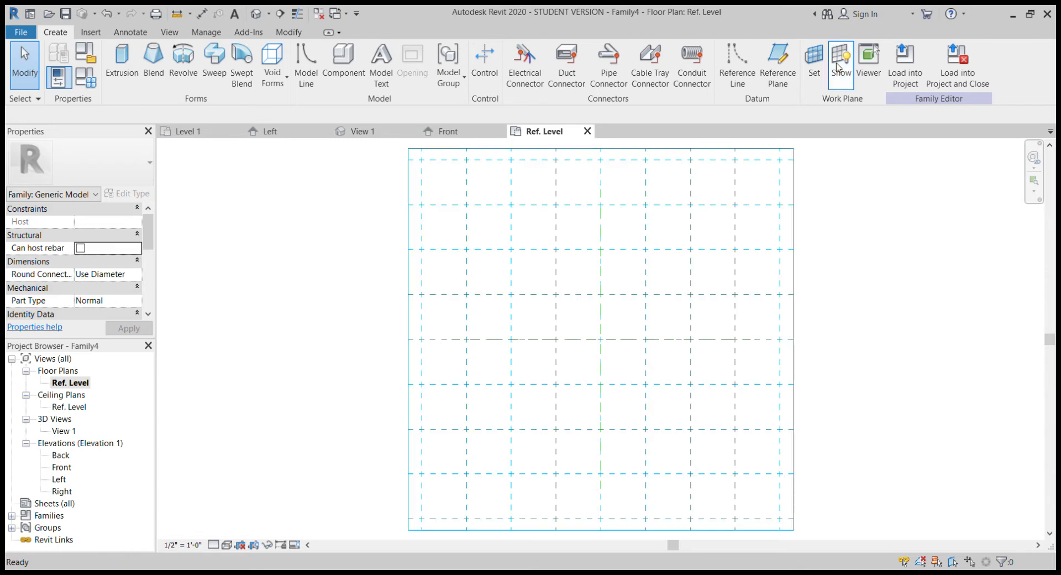
scroll(797, 277, "down", 1)
middle_click_drag(911, 313, 875, 302)
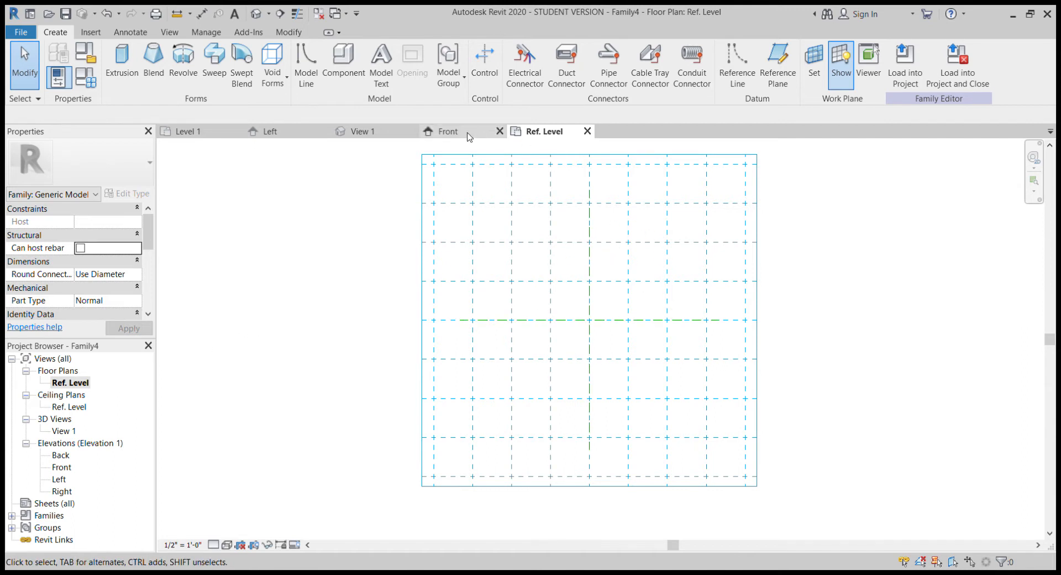
left_click(375, 135)
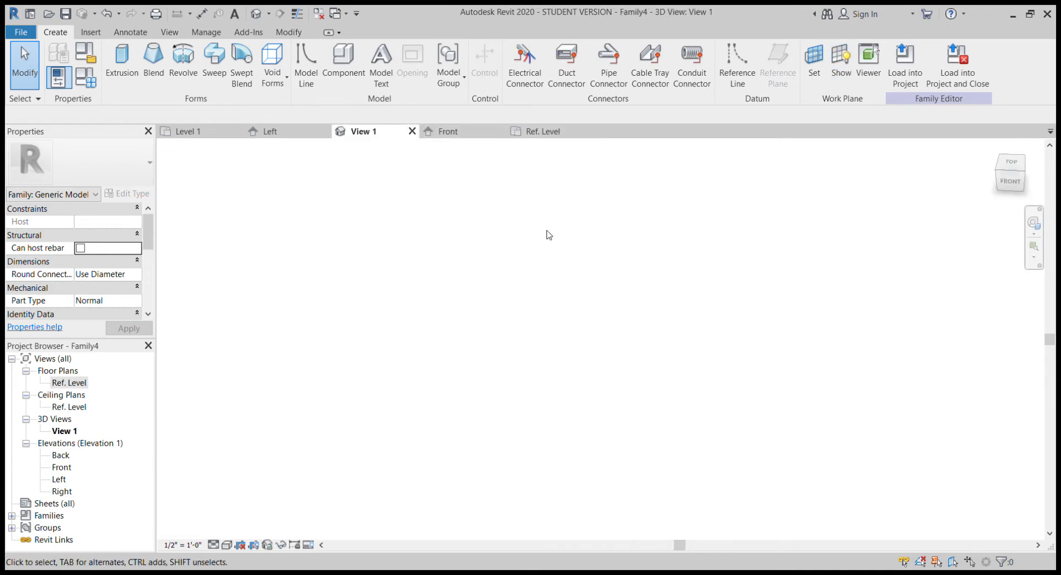
left_click(841, 66)
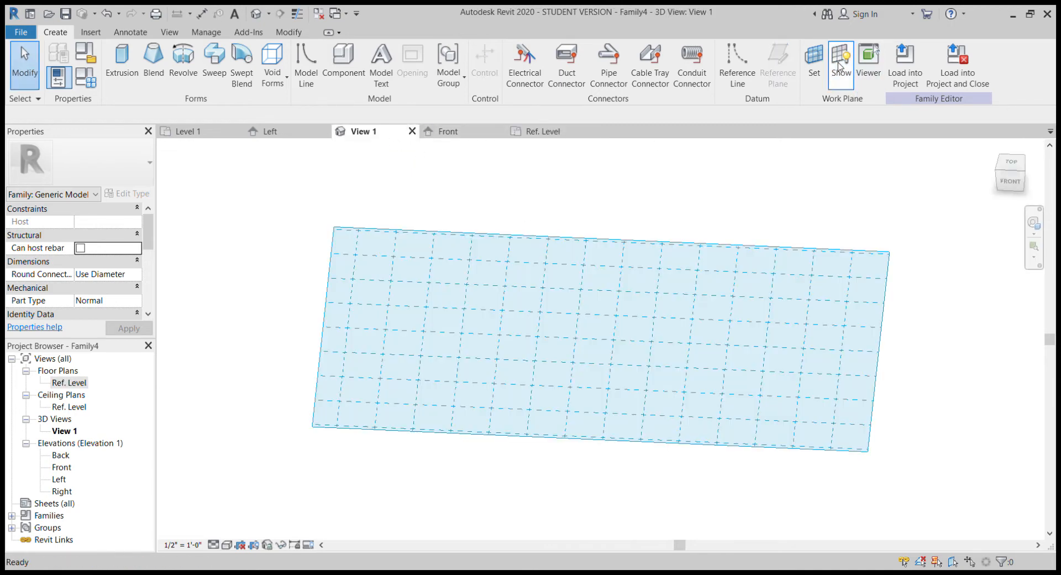
Step: Inspect the work plane grid from different angles in 3D and compare it with the Ref. Level plan
middle_click_drag(545, 355, 728, 390, "shift")
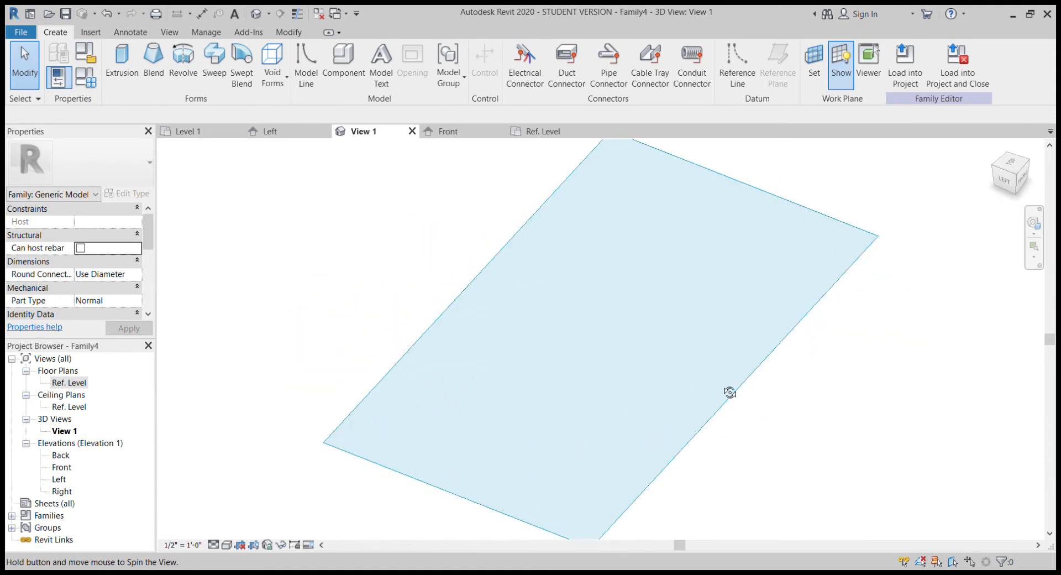
middle_click_drag(628, 343, 656, 277, "shift")
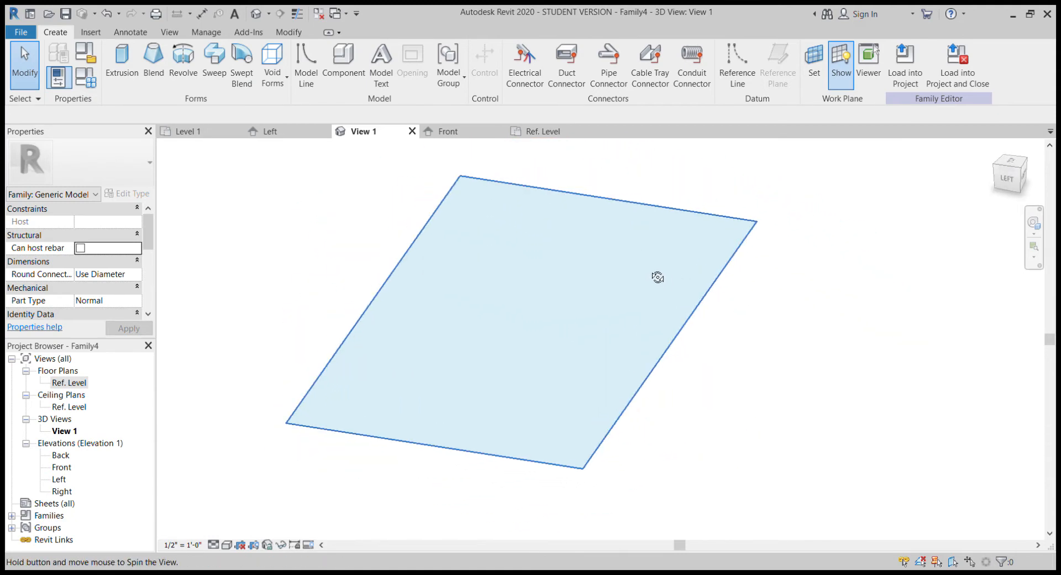
left_click(538, 131)
left_click(377, 136)
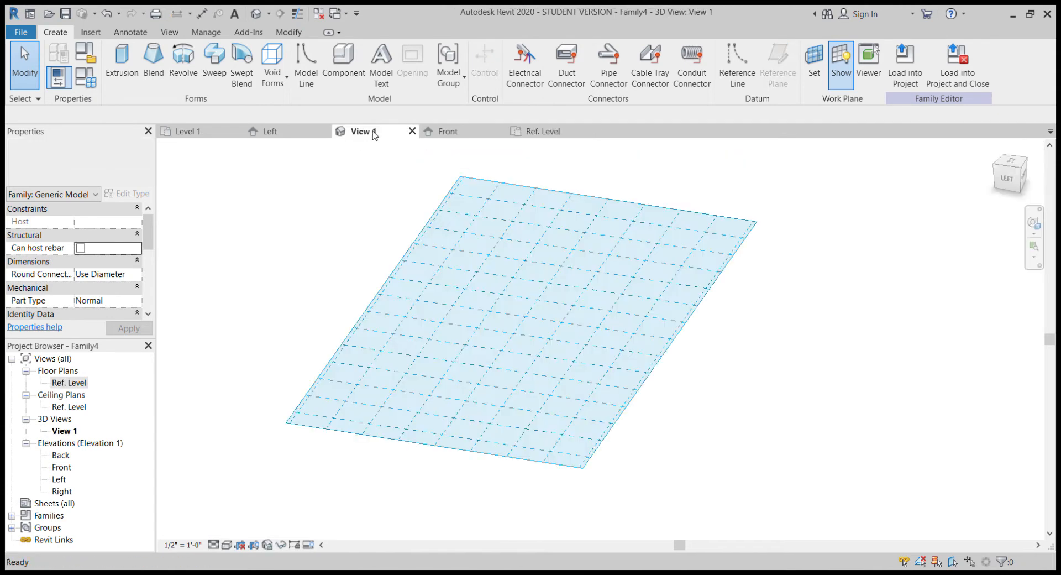
middle_click_drag(545, 317, 590, 310, "shift")
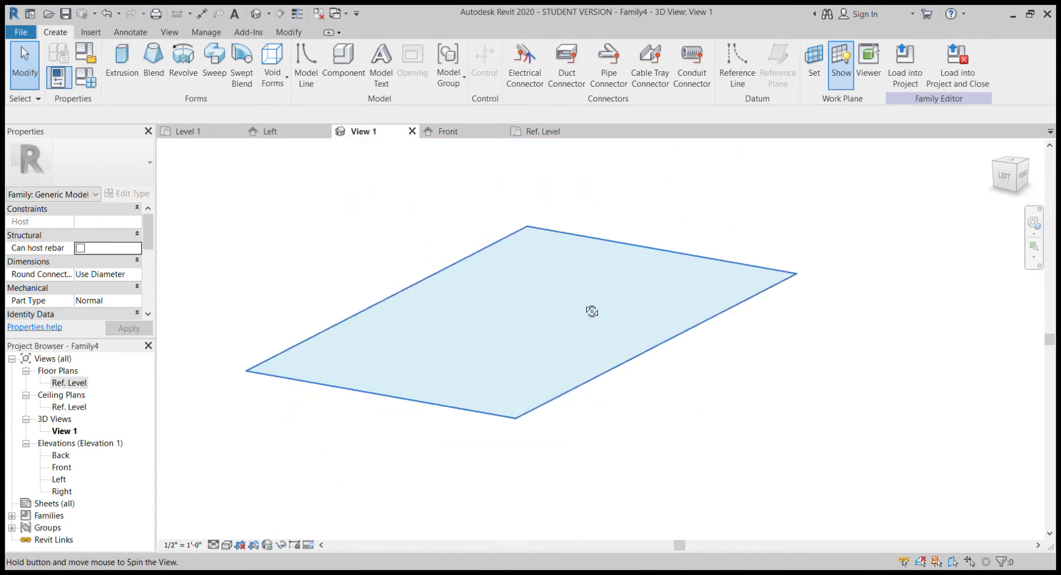
left_click(538, 131)
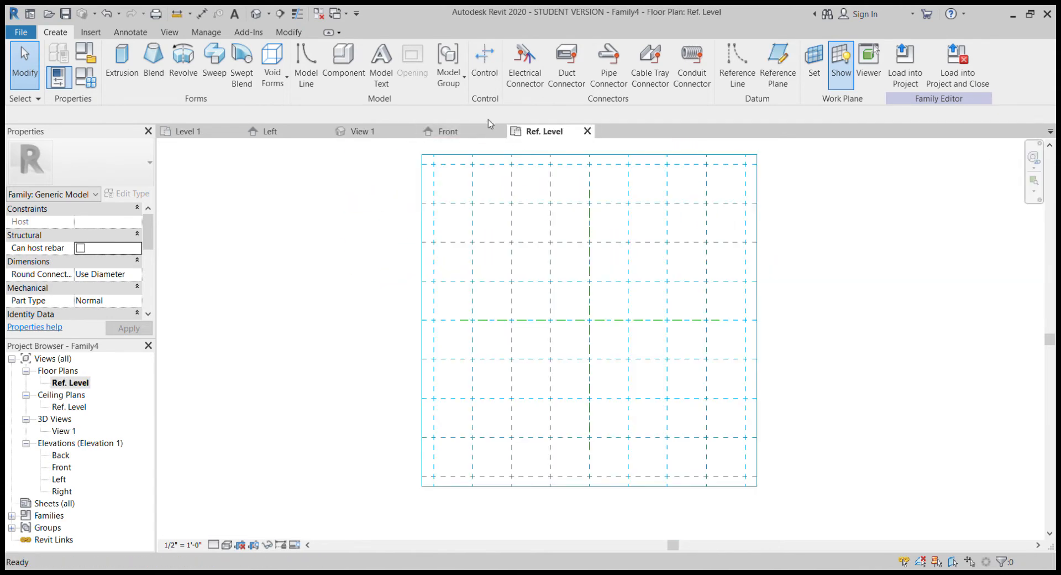
Step: Close the Front elevation view and return to the Ref. Level floor plan
left_click(447, 132)
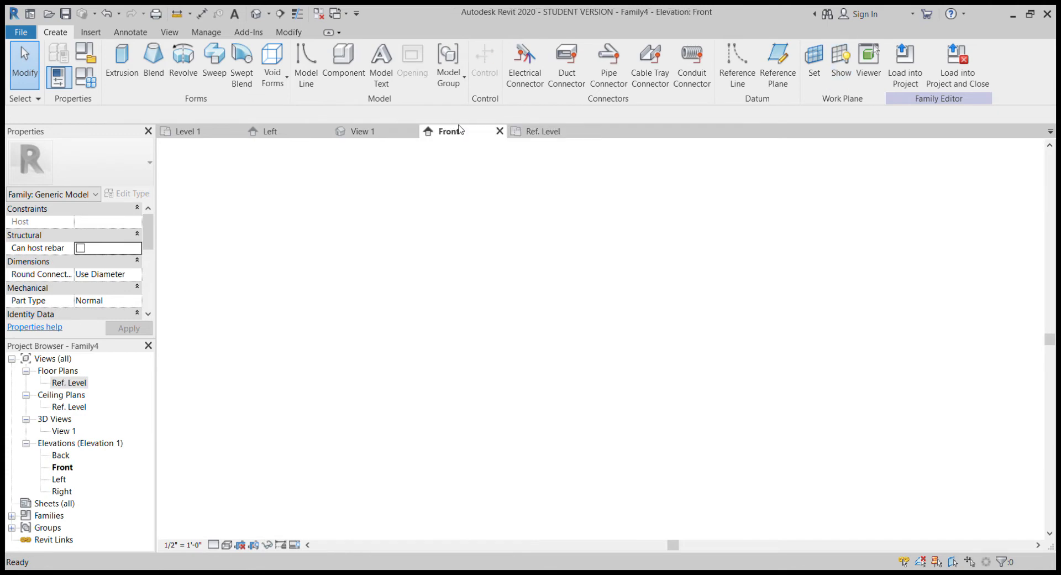
left_click(500, 131)
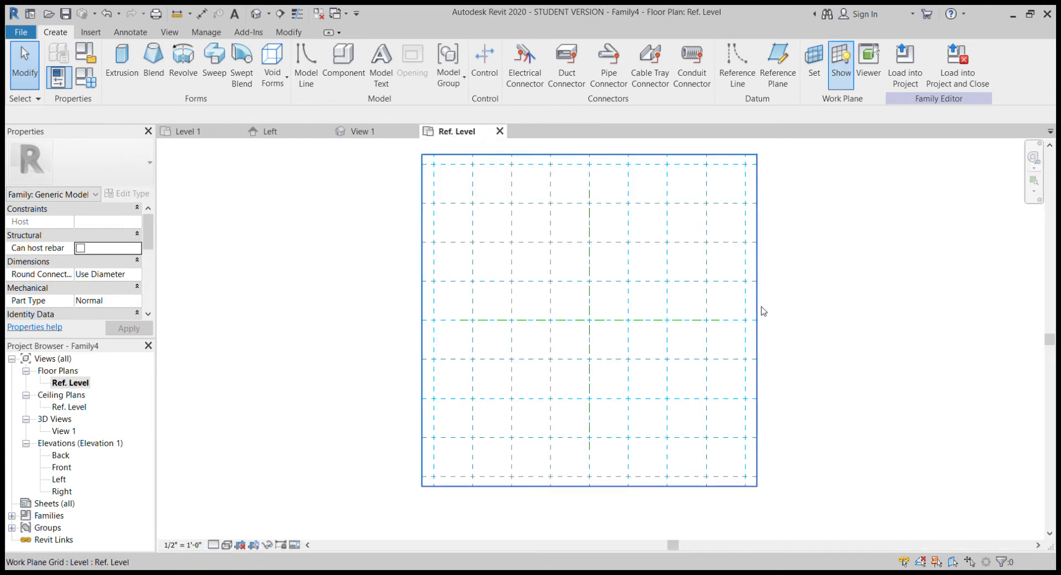
middle_click_drag(841, 346, 833, 345)
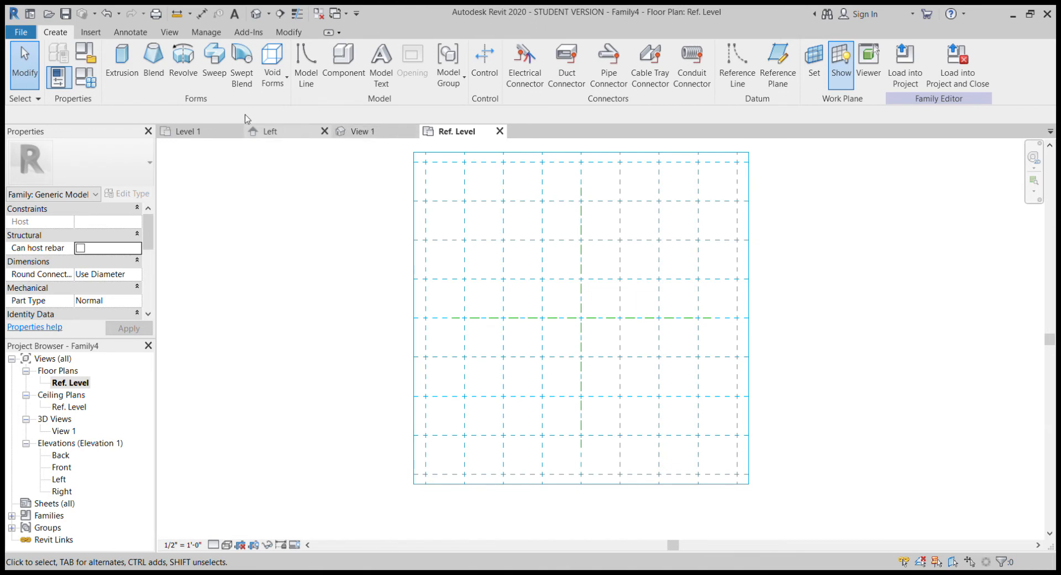
Step: Start an extrusion and sketch a rectangle about 6" by 6" to the upper left of the reference plane crossing
left_click(135, 61)
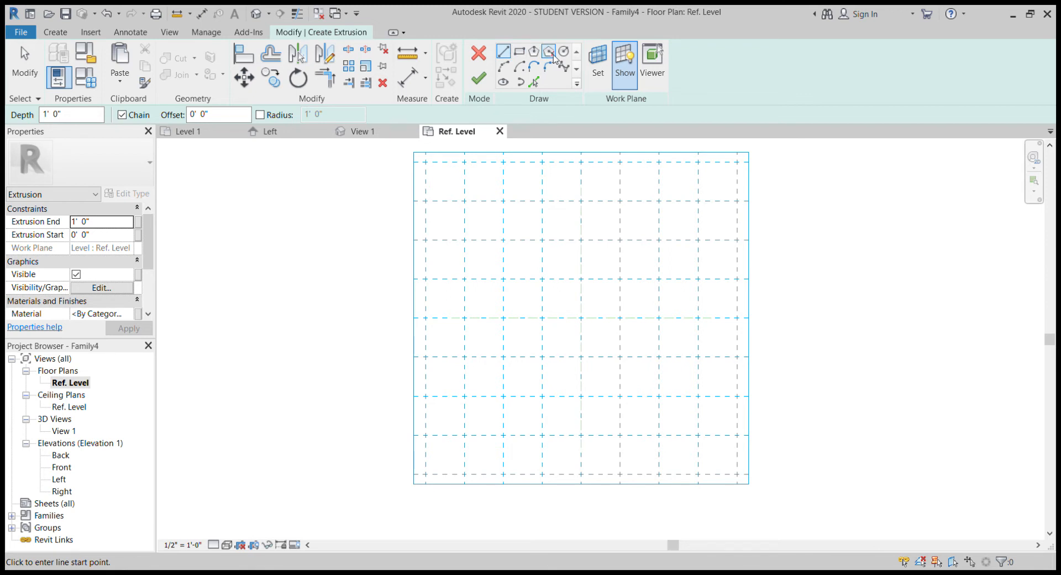
left_click(519, 52)
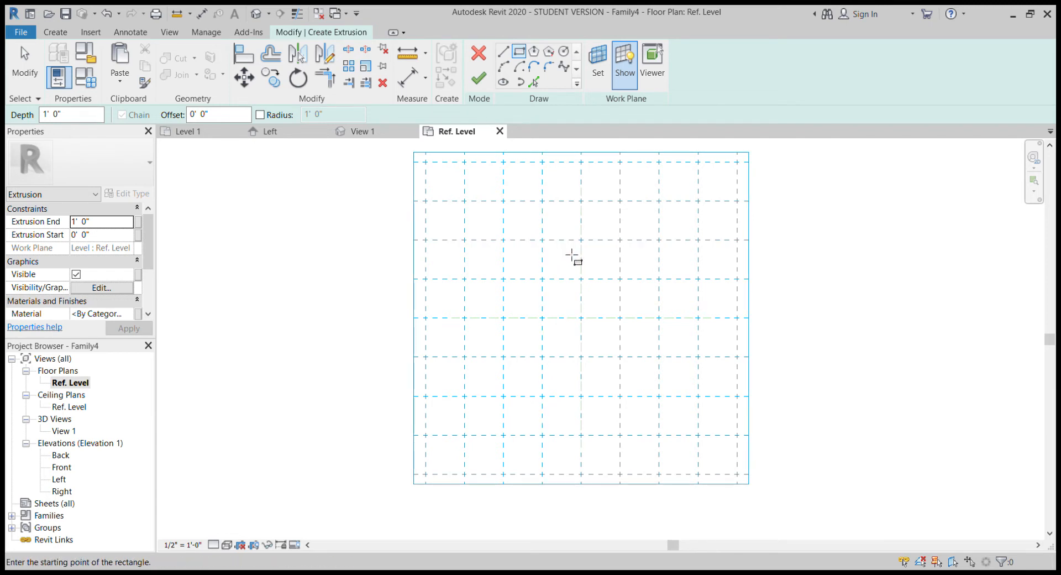
left_click(542, 240)
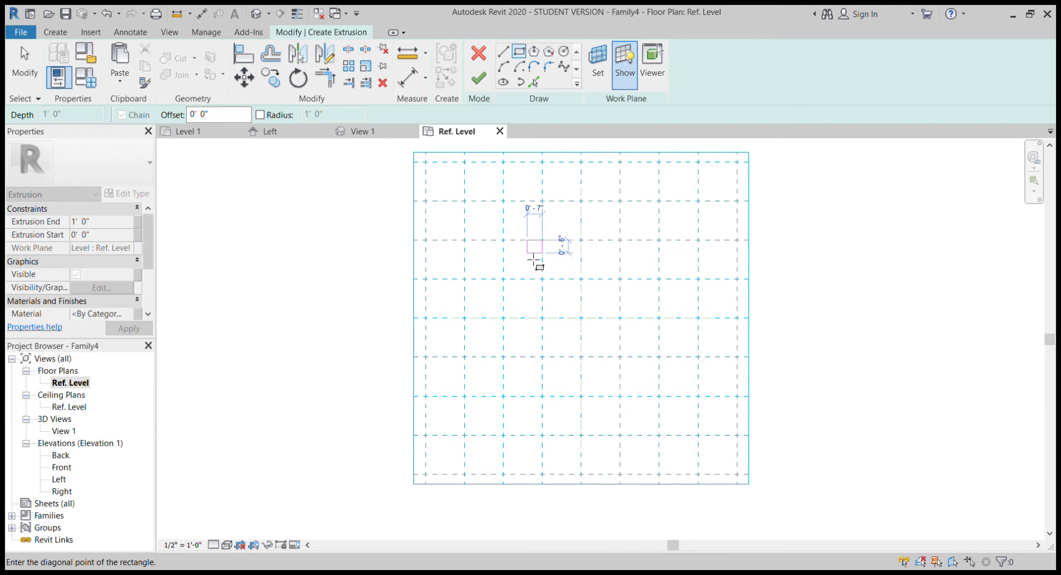
left_click(535, 260)
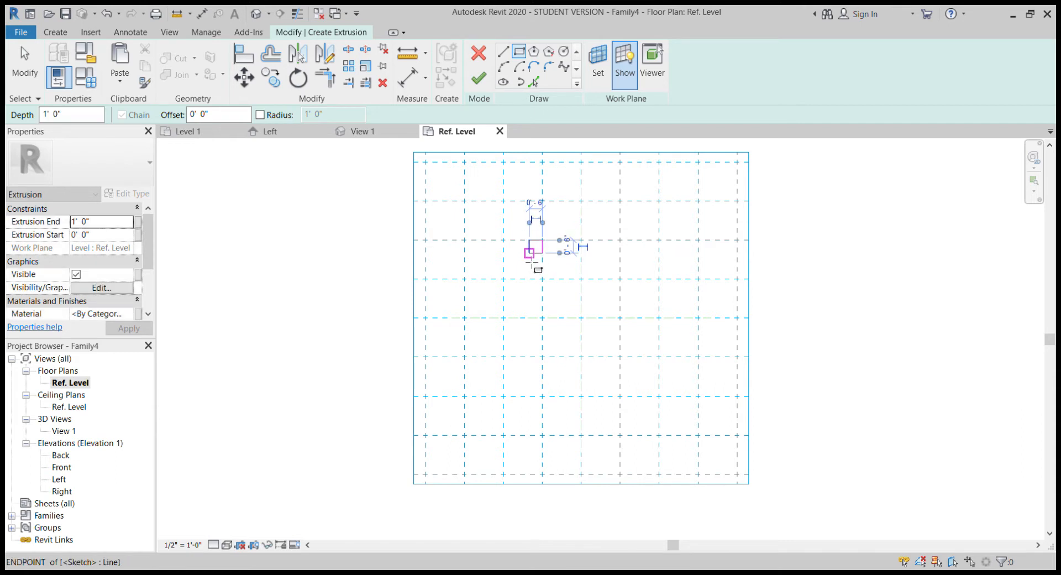
key("Escape")
key("Escape")
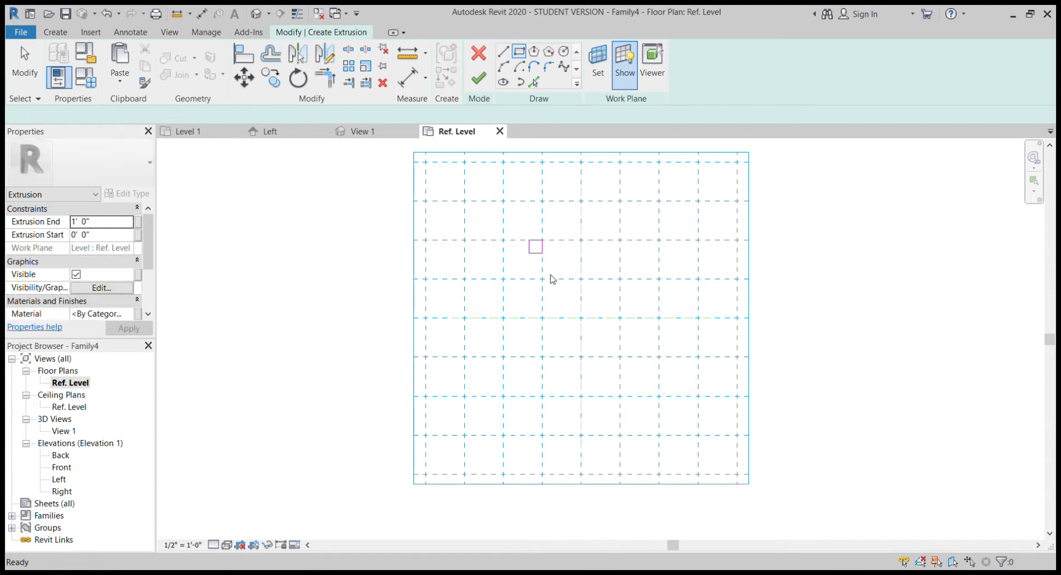
Step: Mirror a copy of the sketched square about the Center (Left/Right) reference plane
mouse_move(553, 262)
left_mouse_down()
mouse_move(533, 257)
mouse_move(524, 235)
left_mouse_up()
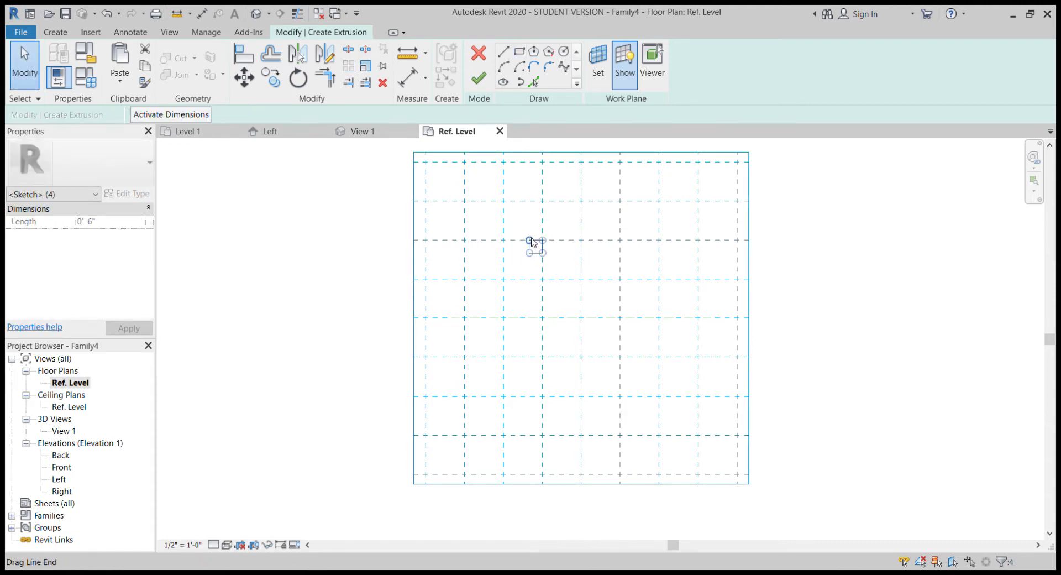
key("m")
key("m")
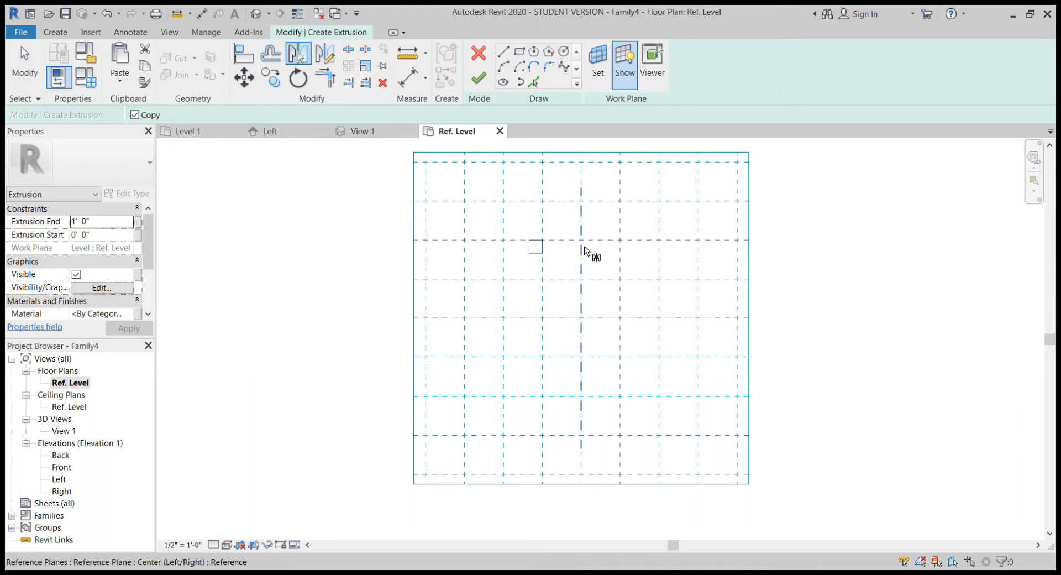
left_click(585, 263)
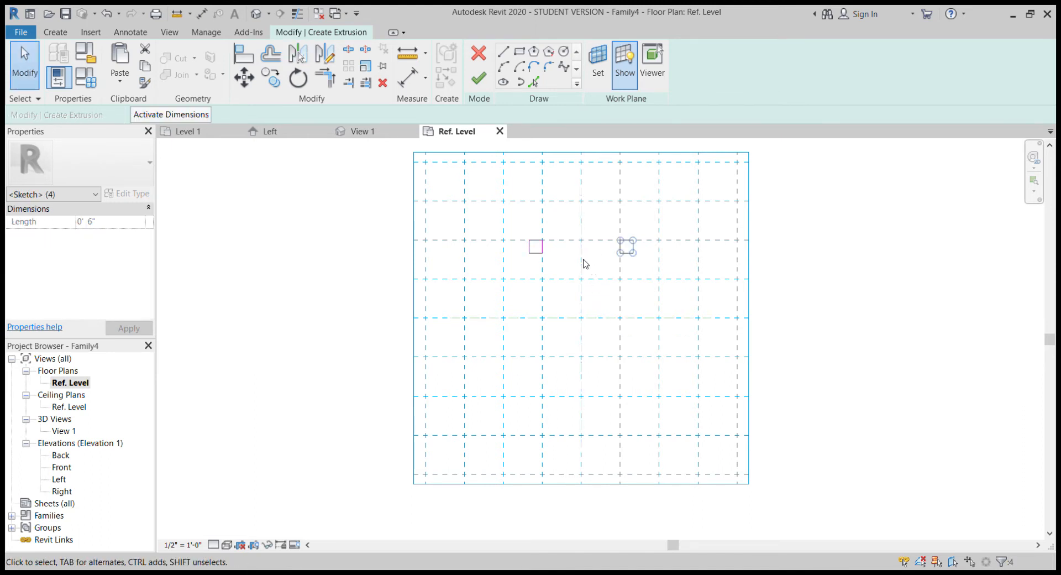
Step: Mirror copies of both sketched squares about the Center (Front/Back) reference plane
left_click_drag(652, 268, 486, 228)
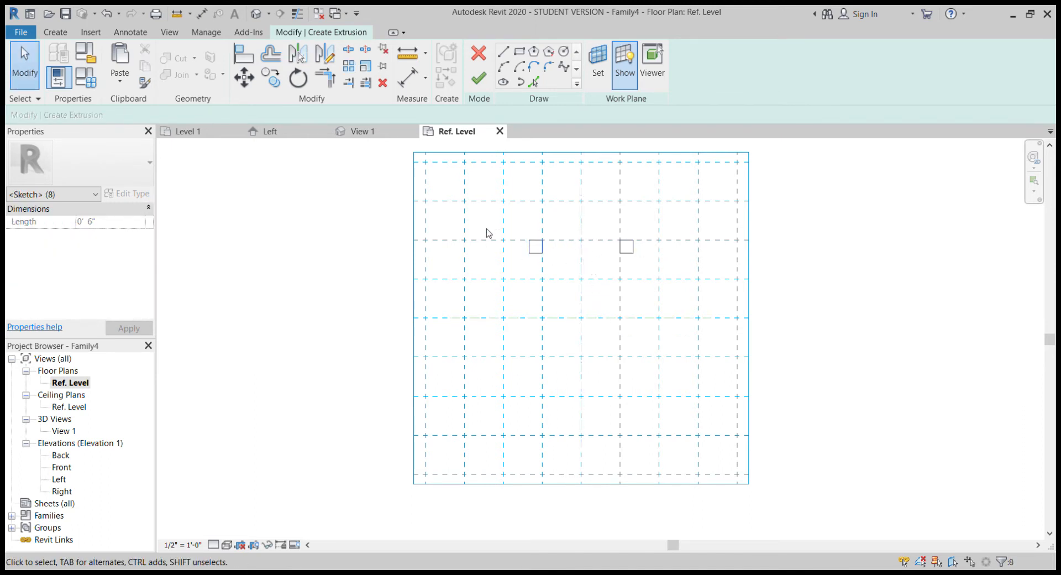
key("m")
key("m")
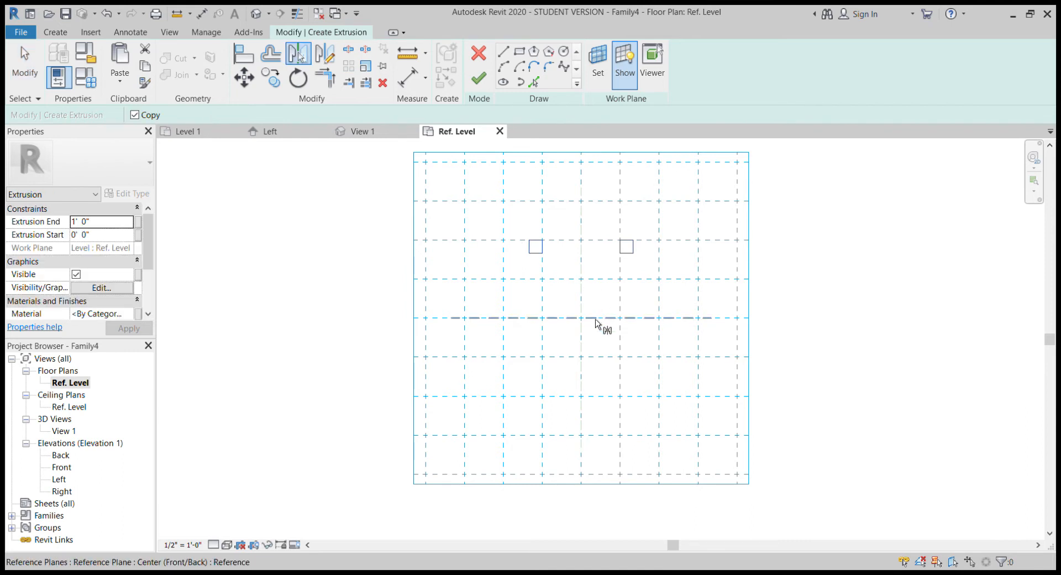
left_click(595, 318)
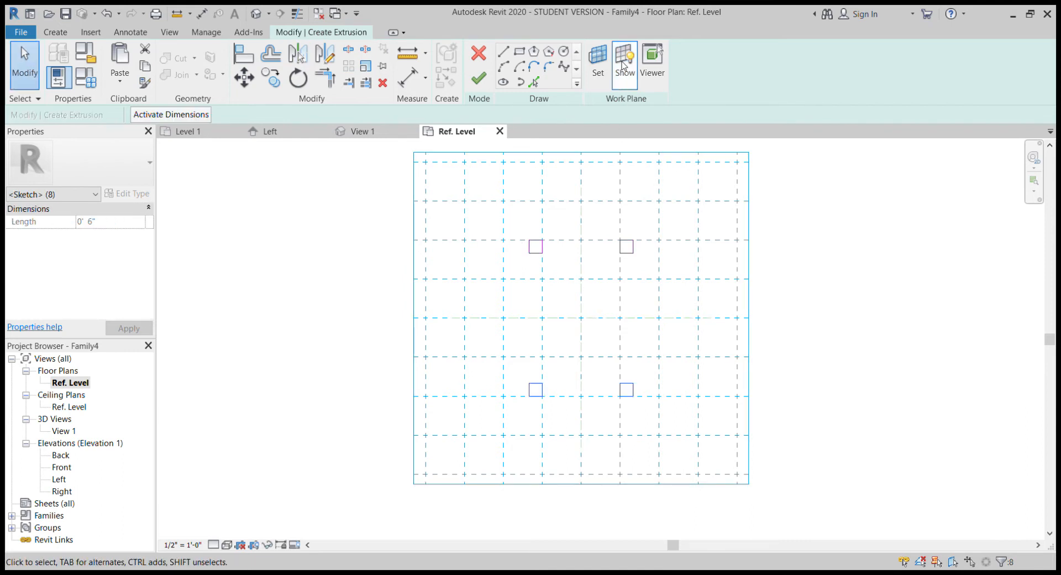
key("Escape")
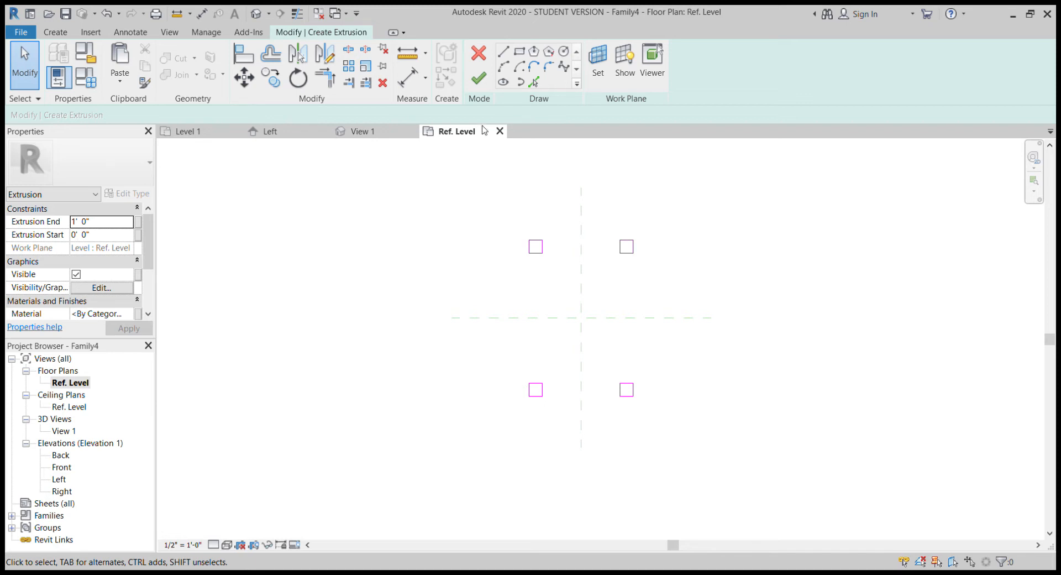
Step: Finish the extrusion of the four squares with a depth of 1' 0" and deselect it
left_click(482, 80)
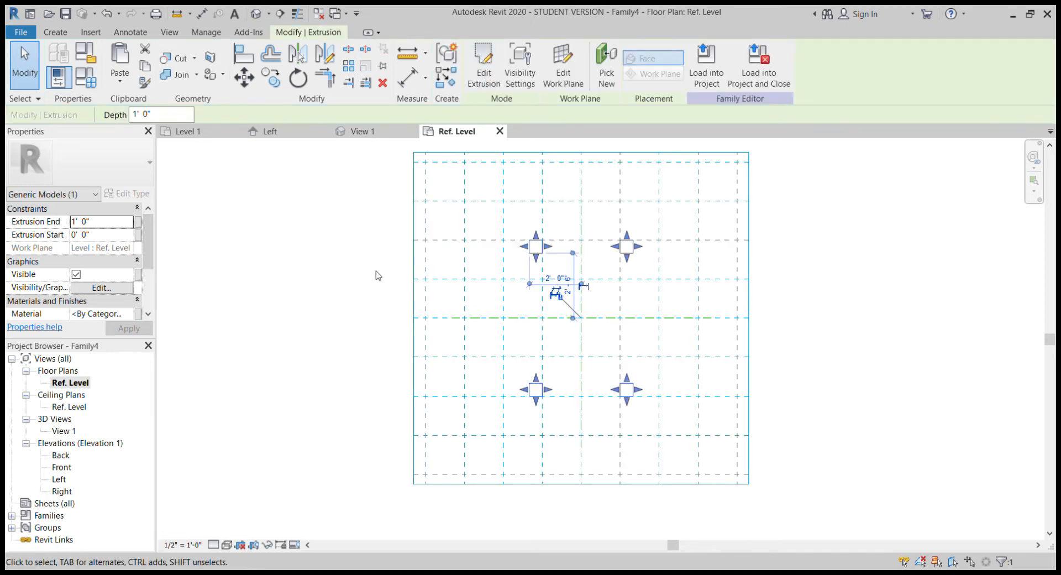
left_click(338, 316)
middle_click_drag(586, 302, 542, 291)
Step: Inspect the four extruded blocks against the work plane in the 3D view and return to the Ref. Level plan
left_click(360, 136)
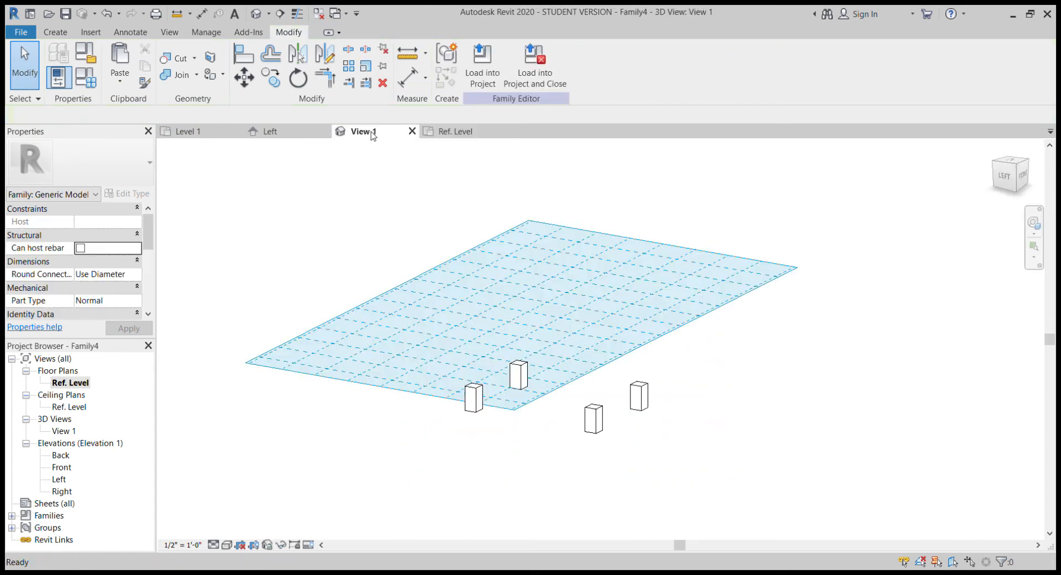
middle_click_drag(739, 416, 498, 182, "shift")
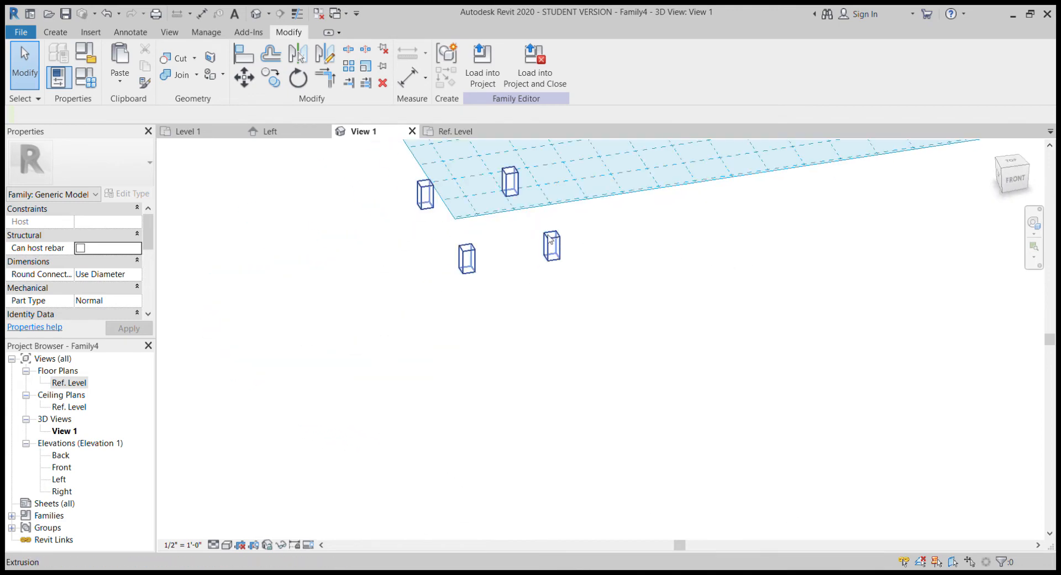
middle_click_drag(691, 295, 743, 381, "shift")
scroll(802, 418, "down", 1)
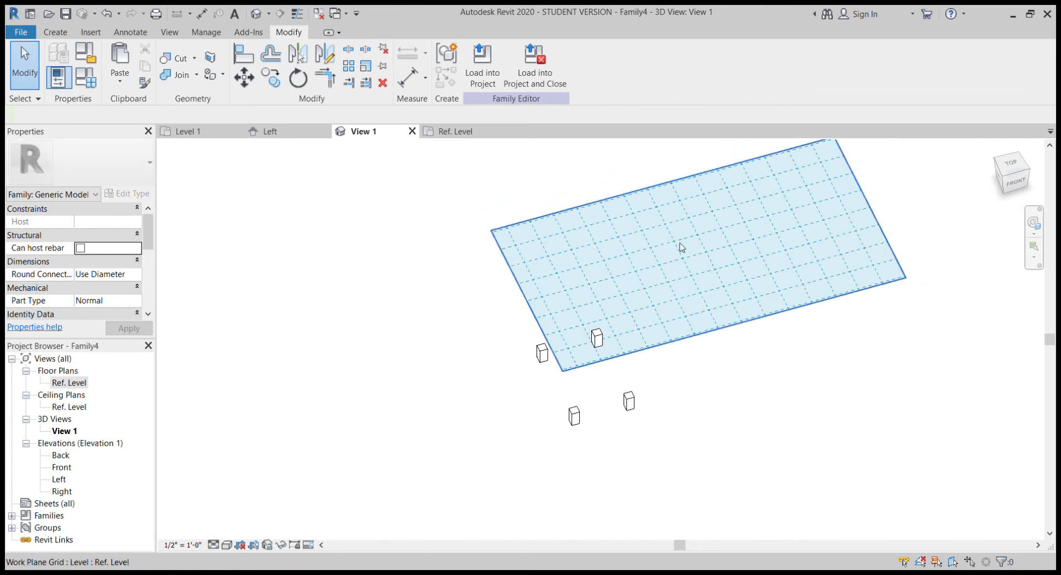
left_click(456, 133)
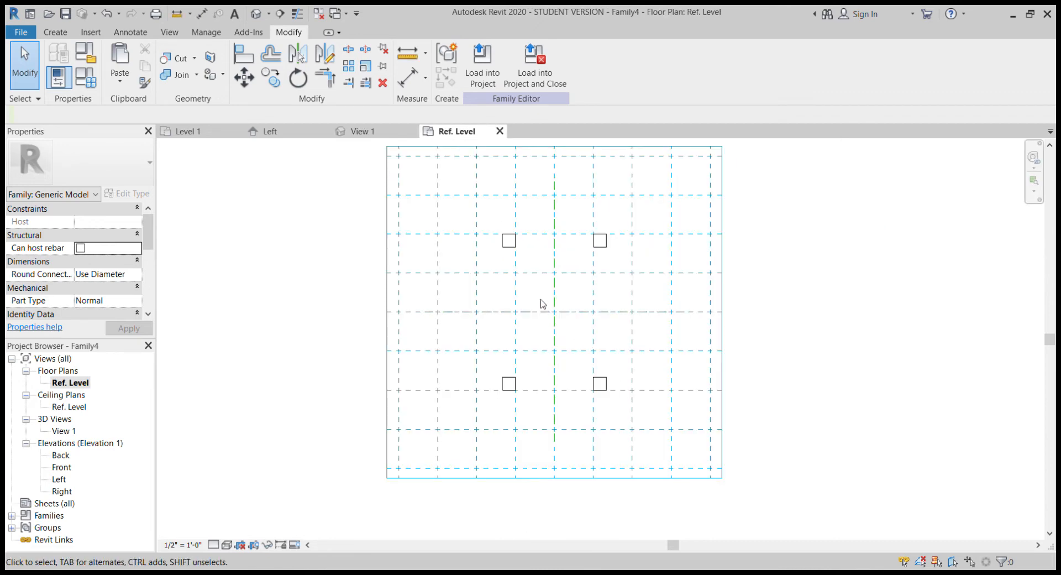
Step: In the 3D view, stretch the work plane grid along two edges so it extends beneath all four blocks
left_click(366, 131)
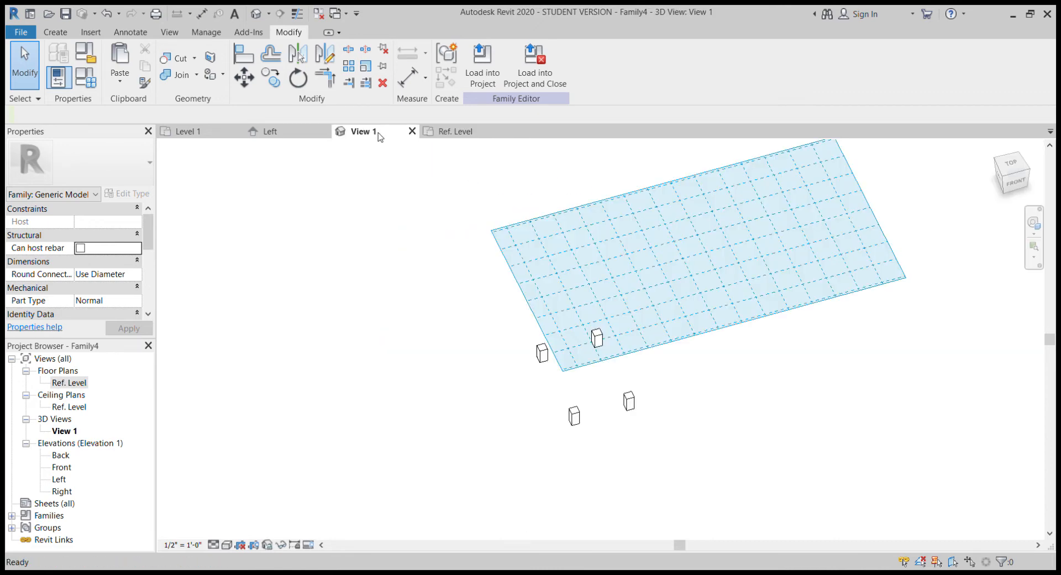
left_click(705, 355)
left_click_drag(734, 323, 818, 491)
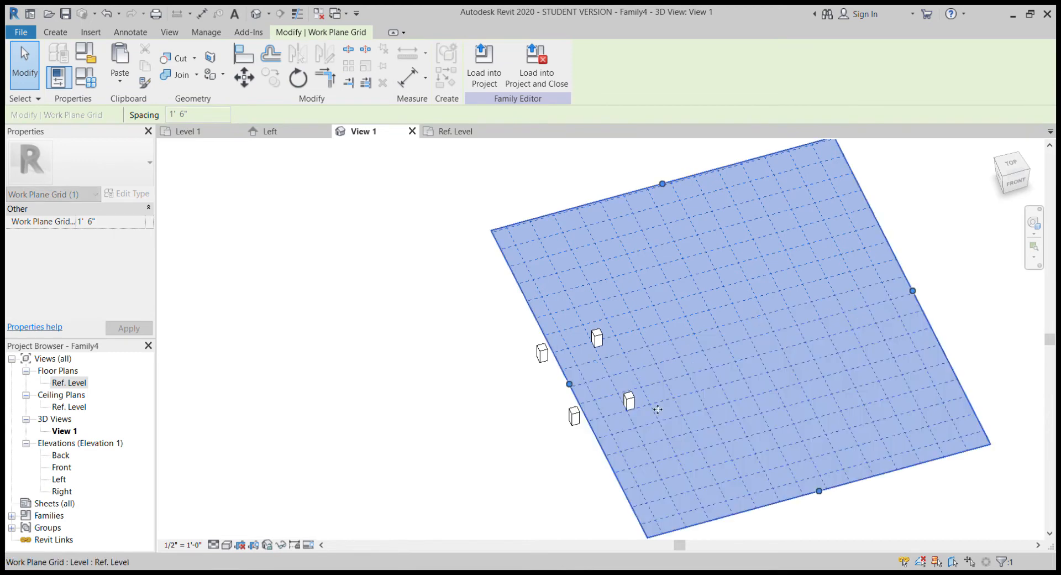
left_click_drag(569, 384, 384, 434)
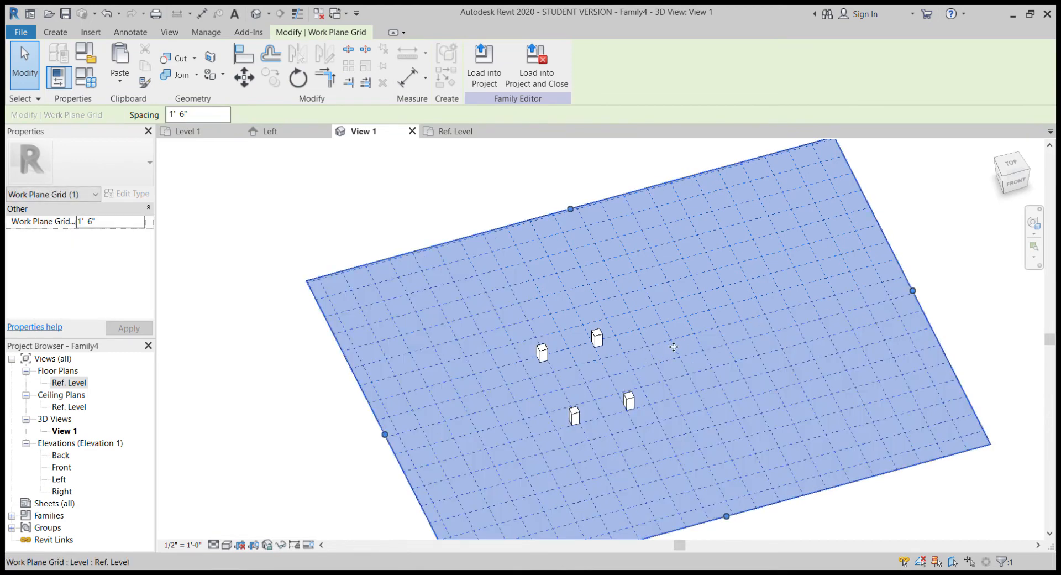
scroll(674, 347, "down", 2)
left_click(379, 170)
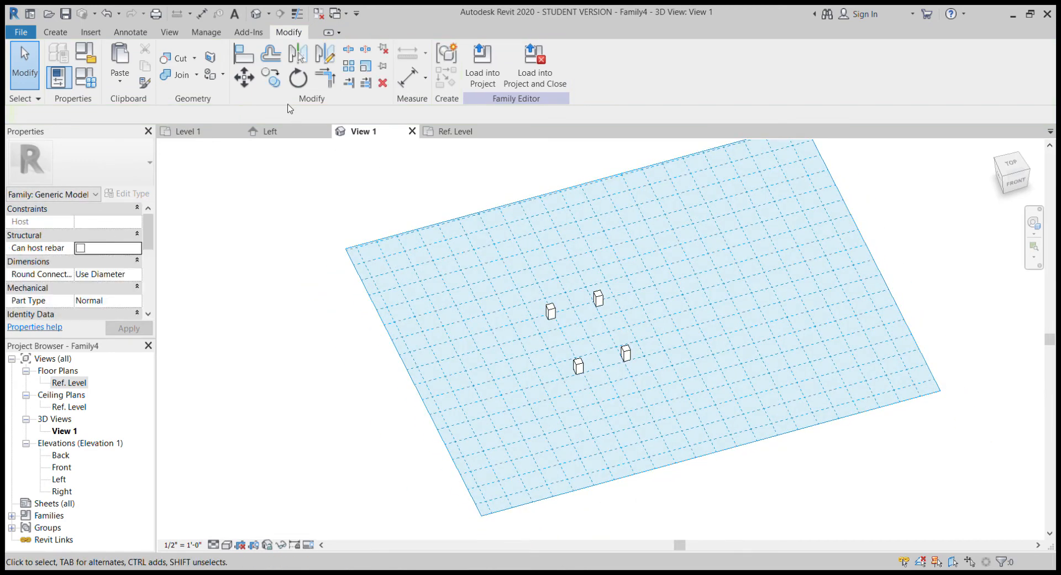
Step: Hide the work plane and view the four blocks from different angles
left_click(48, 31)
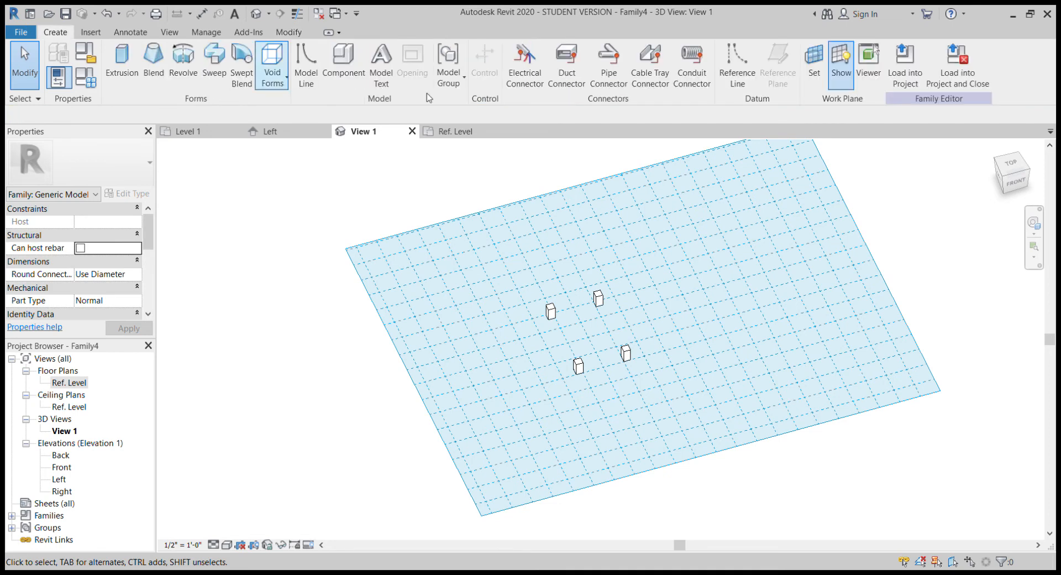
left_click(840, 58)
scroll(610, 331, "up", 3)
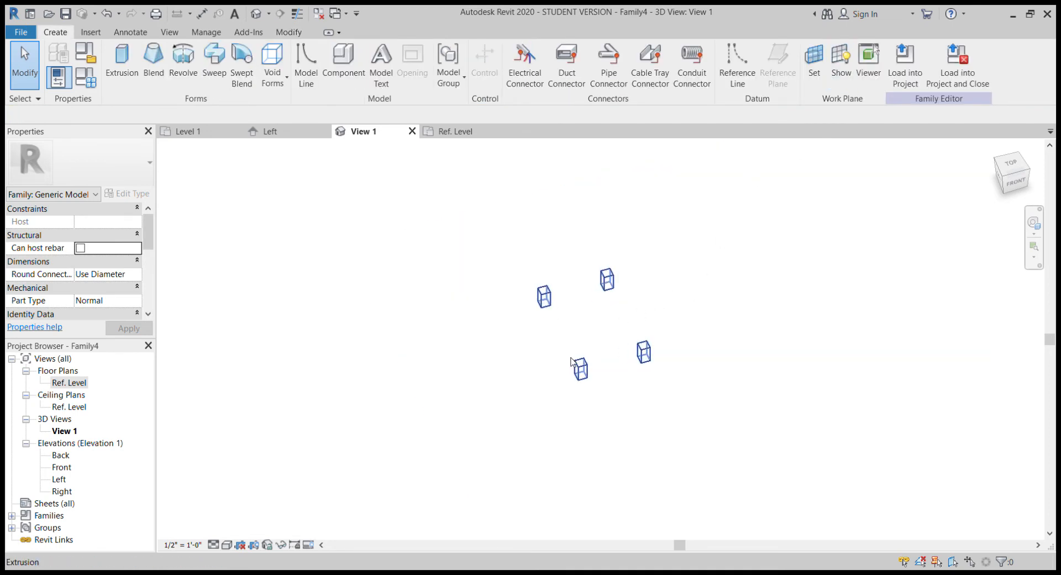
middle_click_drag(597, 334, 572, 279, "shift")
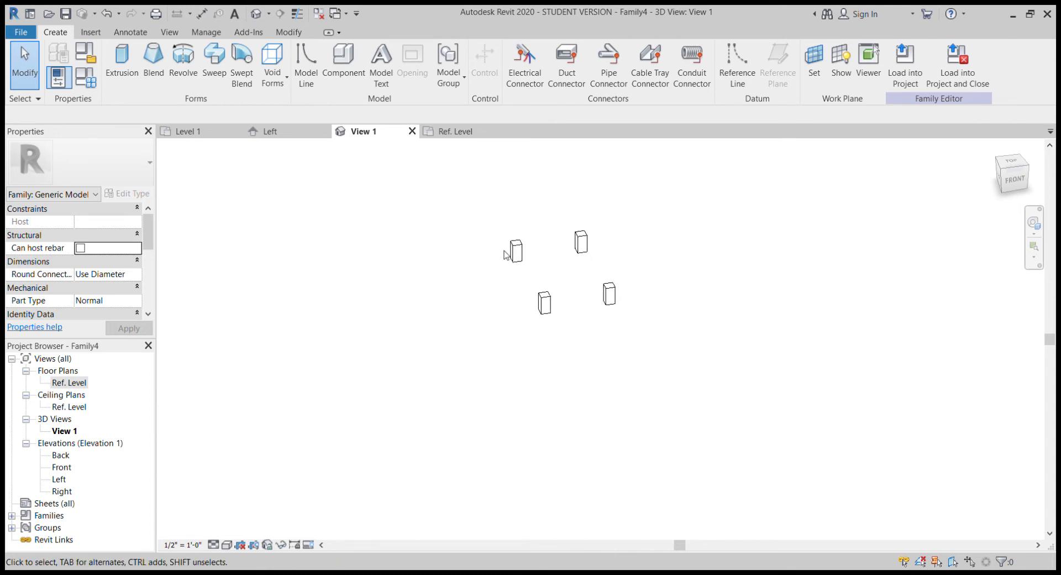
middle_click_drag(509, 284, 608, 313, "shift")
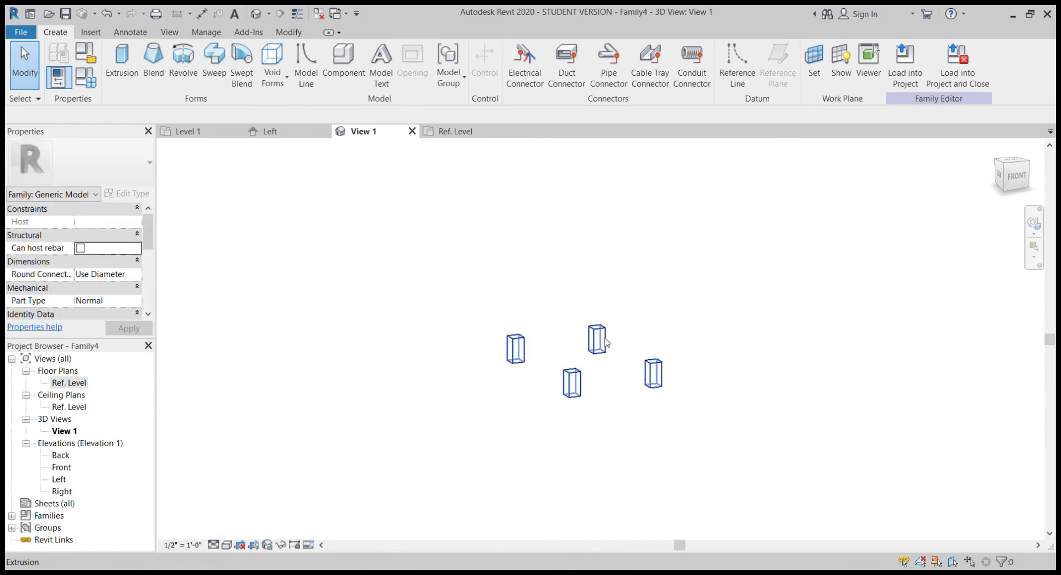
Step: Nudge the four-block extrusion back and forth in small increments, leaving it shifted slightly to the right, and deselect it
left_click(605, 329)
middle_click_drag(699, 307, 687, 369, "shift")
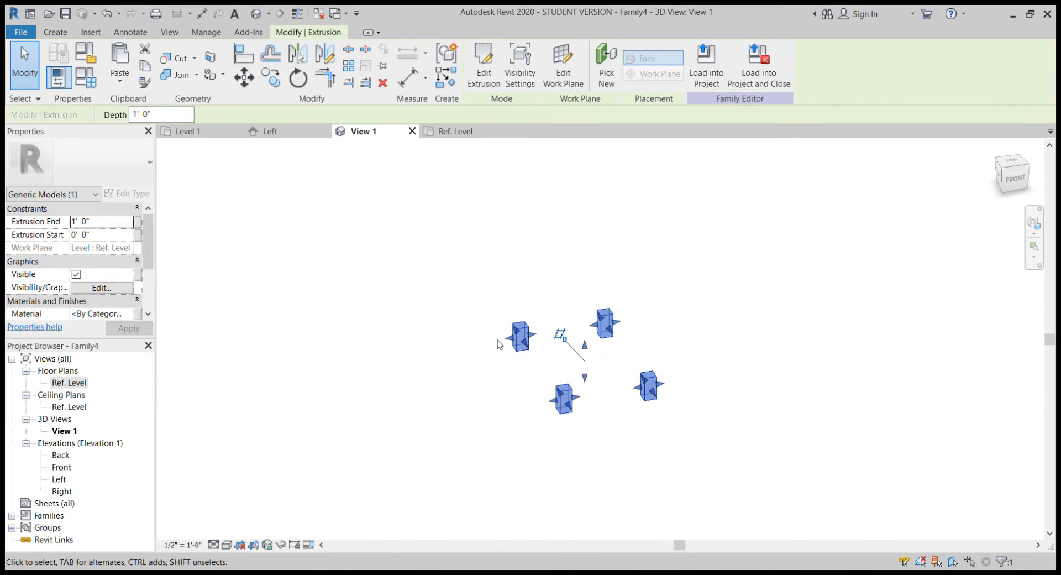
key("Right")
key("Right")
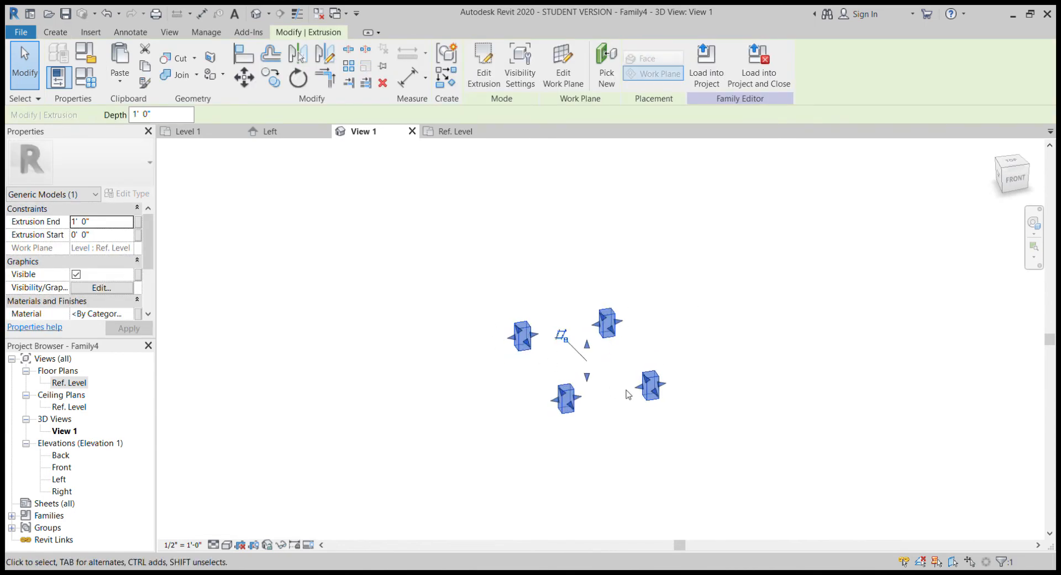
key("Left")
key("Left")
key("Up")
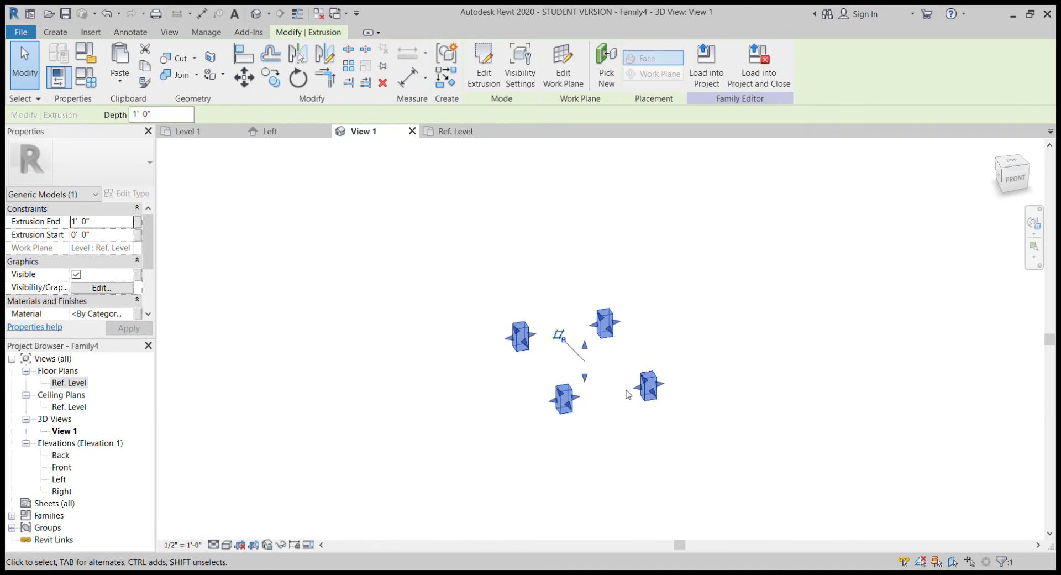
key("Right")
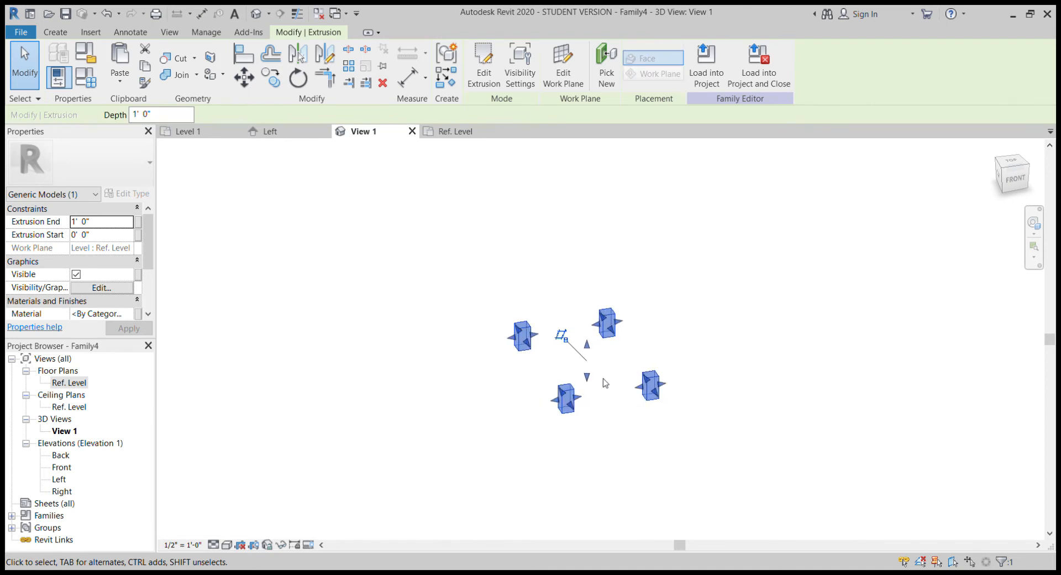
left_click(606, 372)
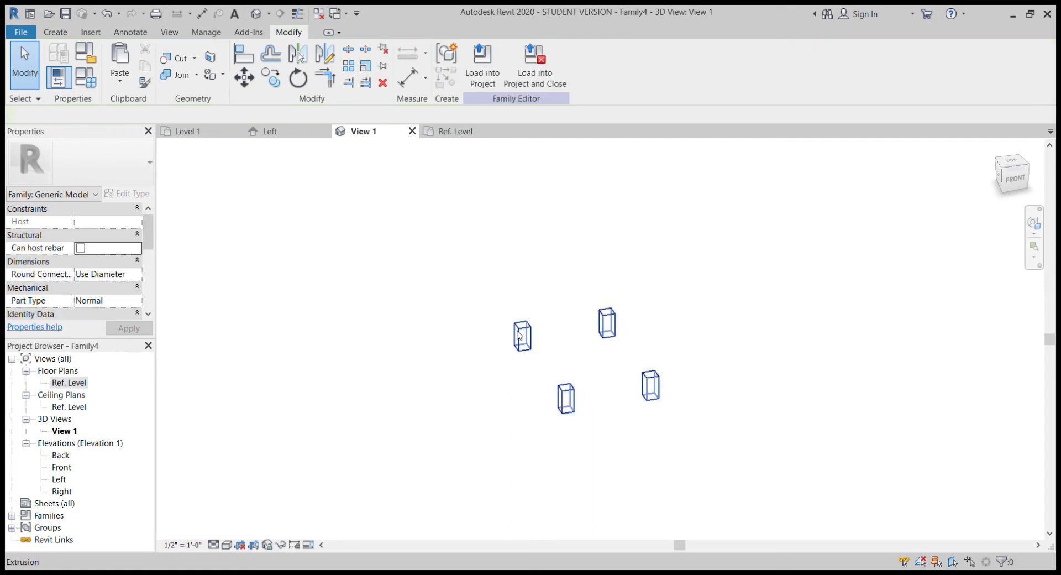
Step: Stretch the four blocks upward to an extrusion end of about 5' 5" and downward to a start of about -3' 0"
left_click(571, 402)
left_click_drag(585, 347, 612, 250)
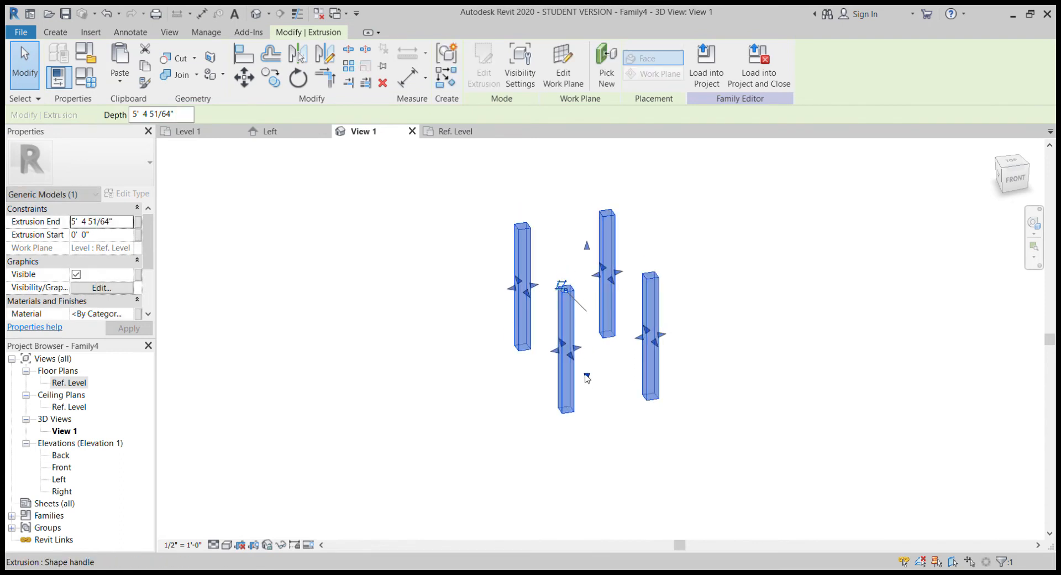
left_click_drag(587, 378, 592, 446)
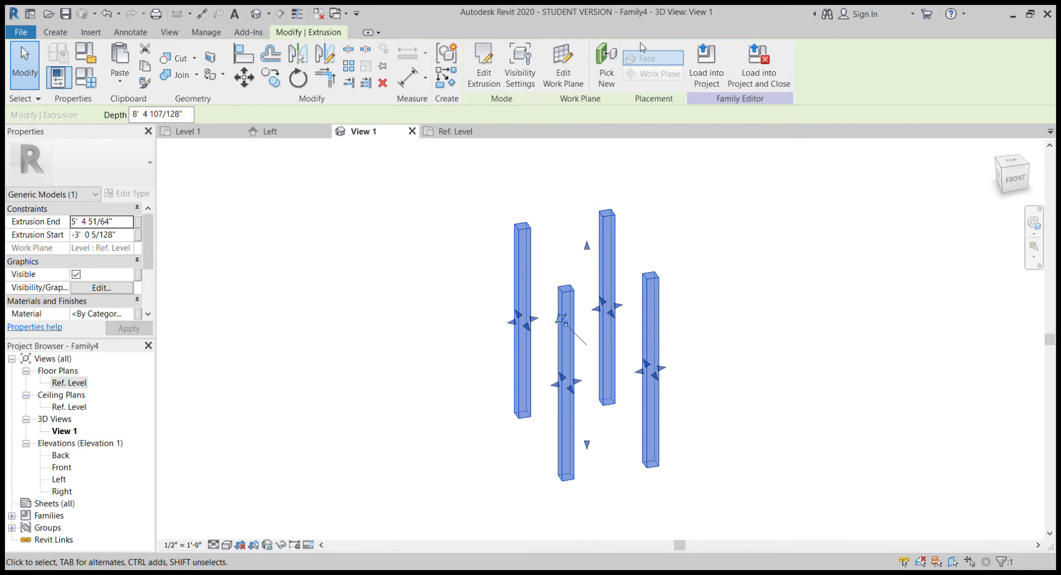
Step: Show the work plane and set the four posts' extrusion start to 0 and extrusion end to 4'
left_click(56, 32)
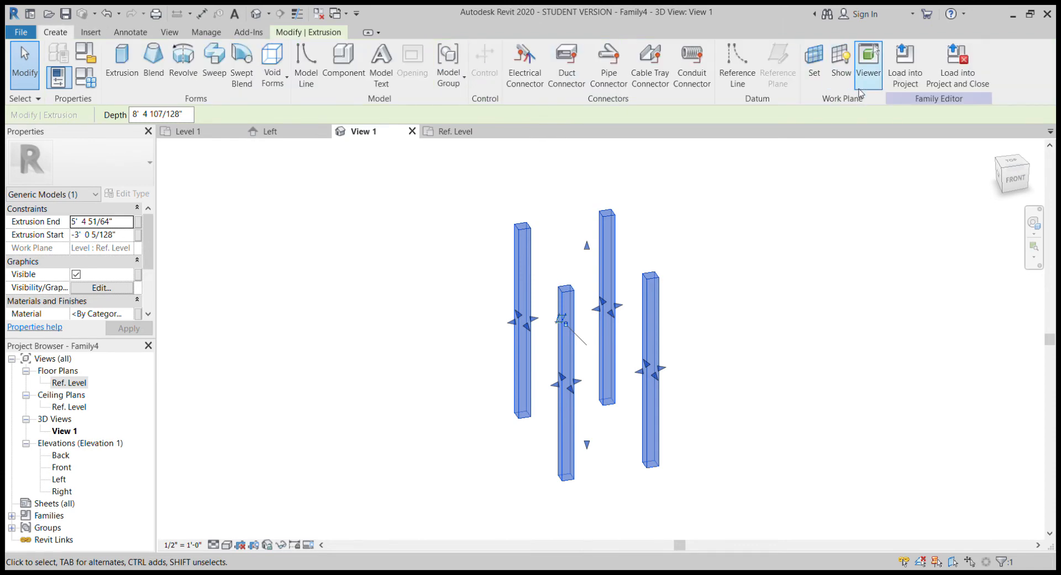
left_click(841, 64)
middle_click_drag(772, 385, 554, 321, "shift")
left_click(562, 335)
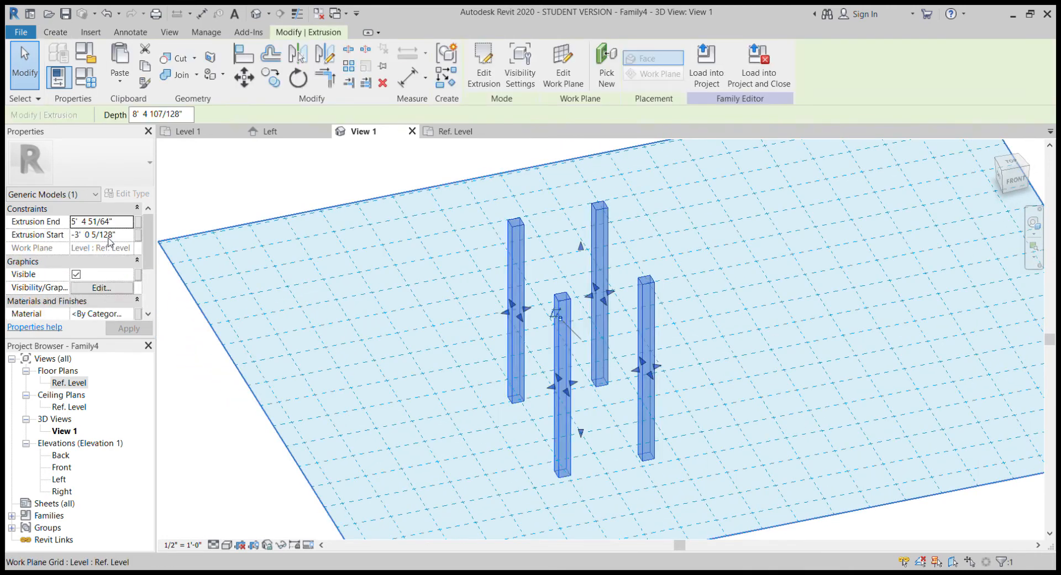
type("0")
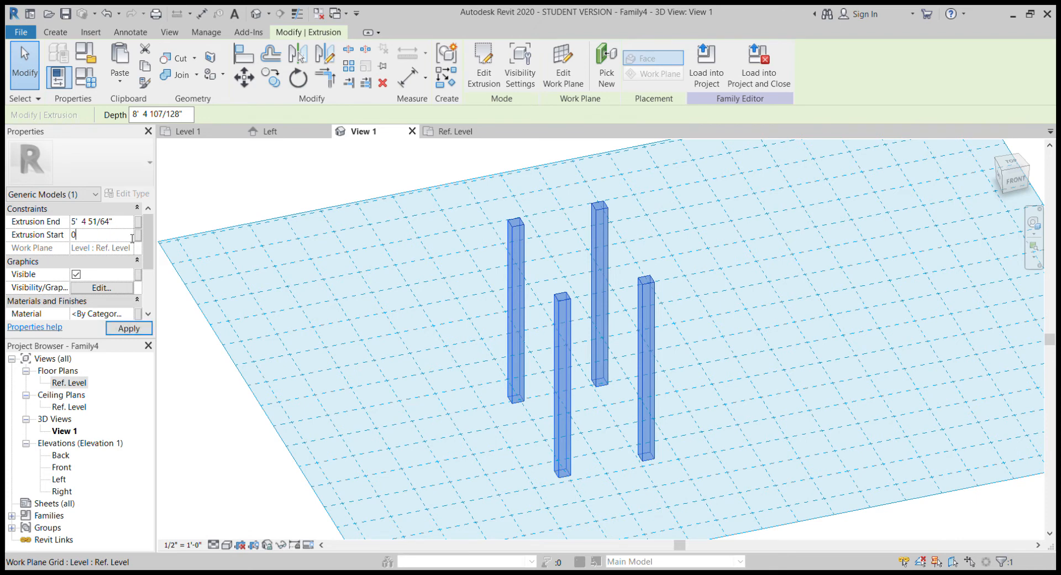
left_click(126, 226)
left_click(466, 218)
middle_click_drag(466, 218, 500, 251, "shift")
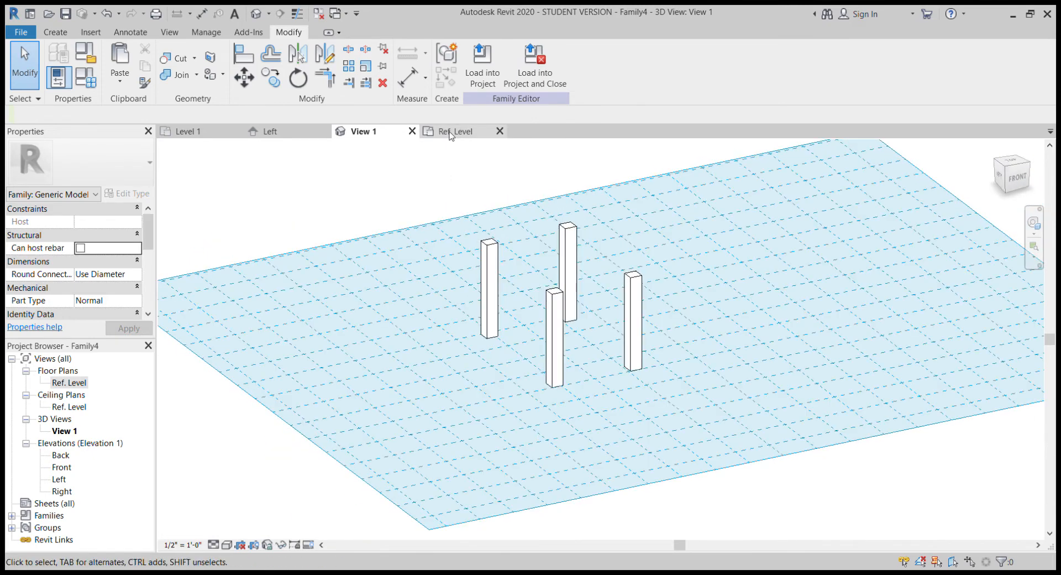
Step: Start a new extrusion in the Ref. Level plan and sketch a rectangle about 4' 9" by 7' 0" enclosing the four posts
left_click(451, 133)
scroll(547, 287, "up", 2)
scroll(538, 268, "down", 2)
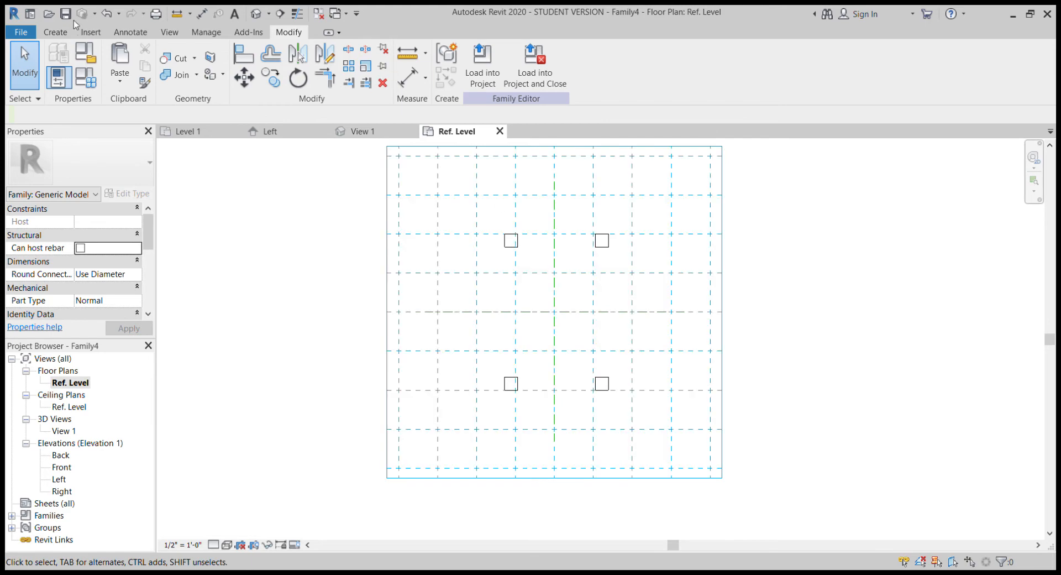
left_click(56, 32)
left_click(118, 55)
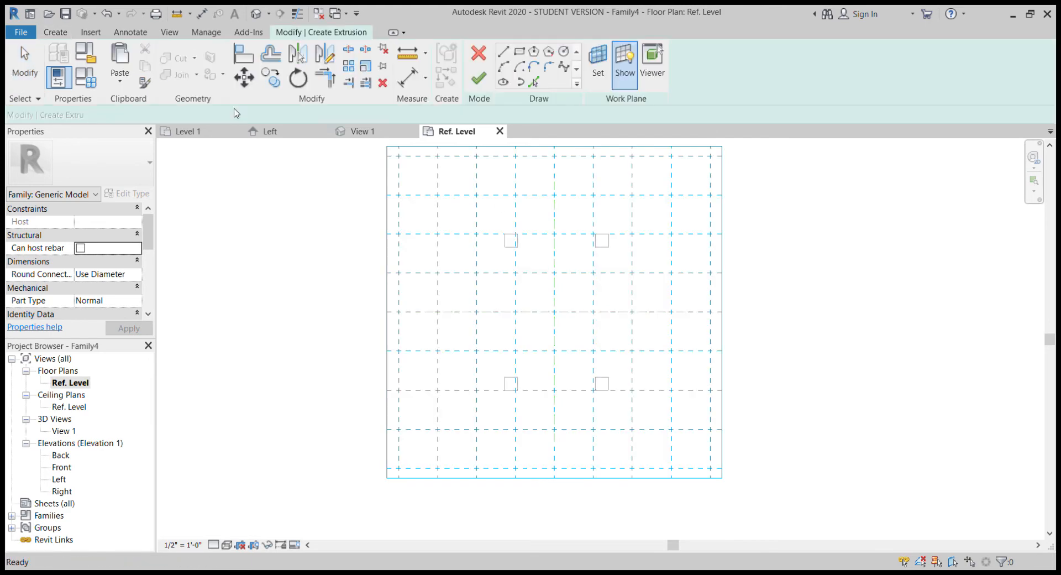
left_click(519, 51)
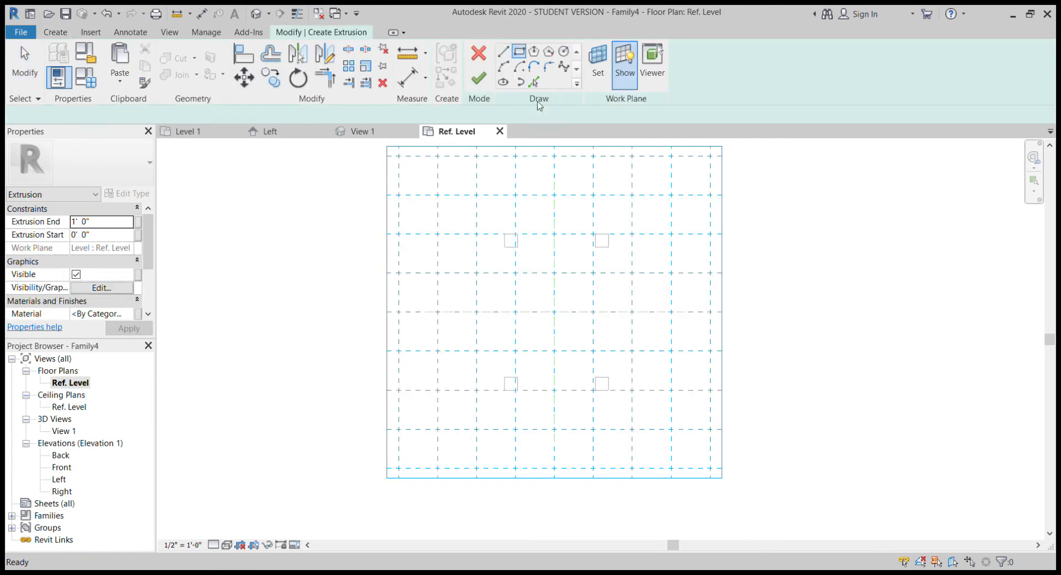
left_click(497, 222)
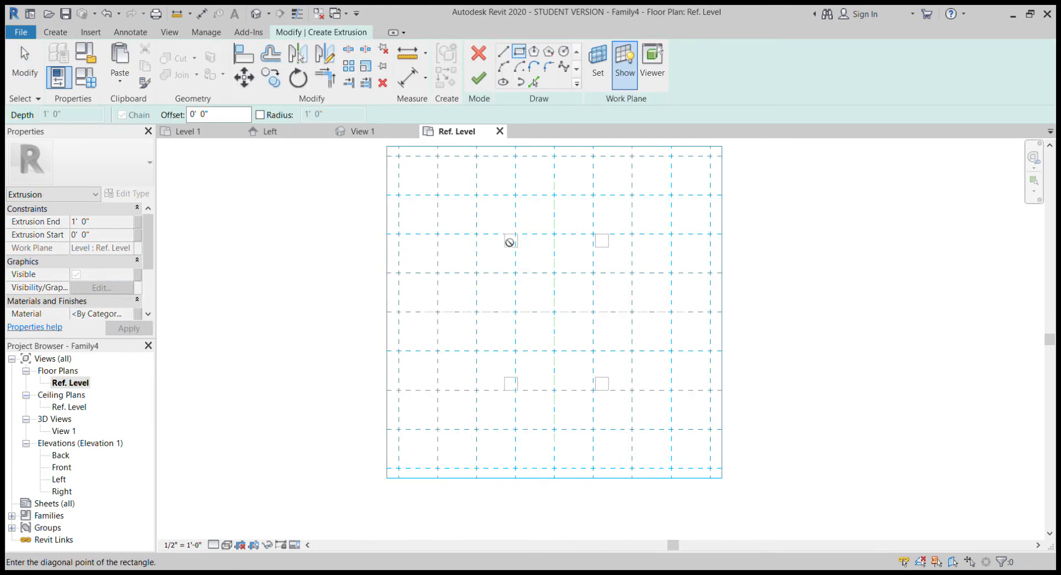
left_click(619, 403)
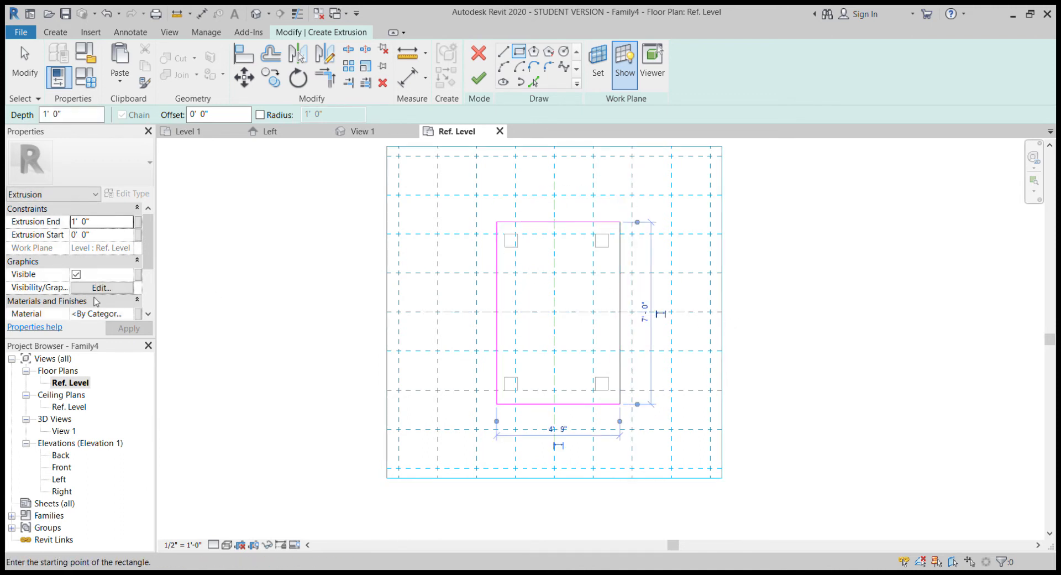
Step: Set the rectangle's extrusion end to 0' 1", finish the extrusion and deselect it
left_click(105, 226)
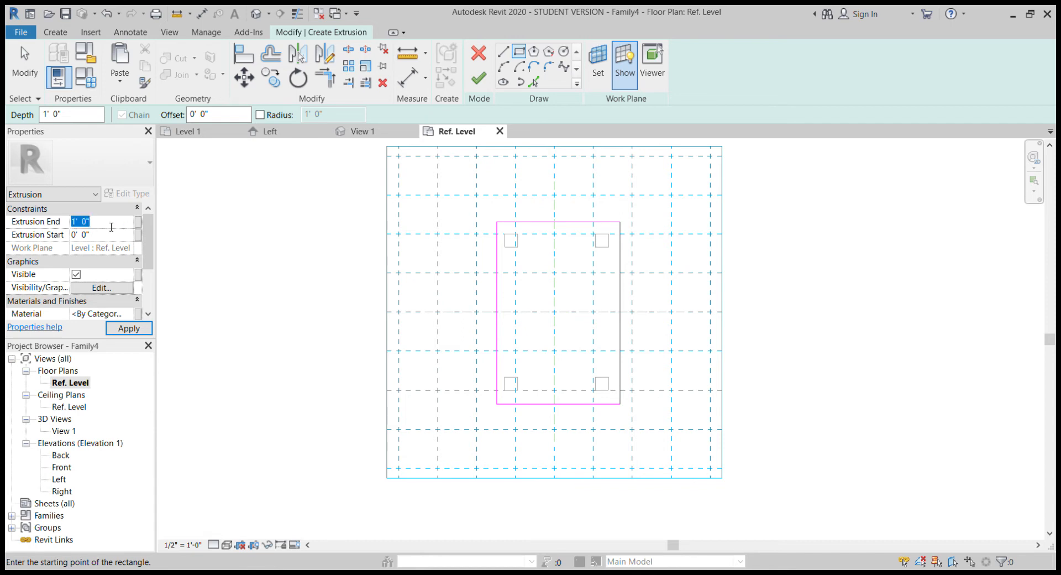
left_click(314, 278)
left_click(479, 79)
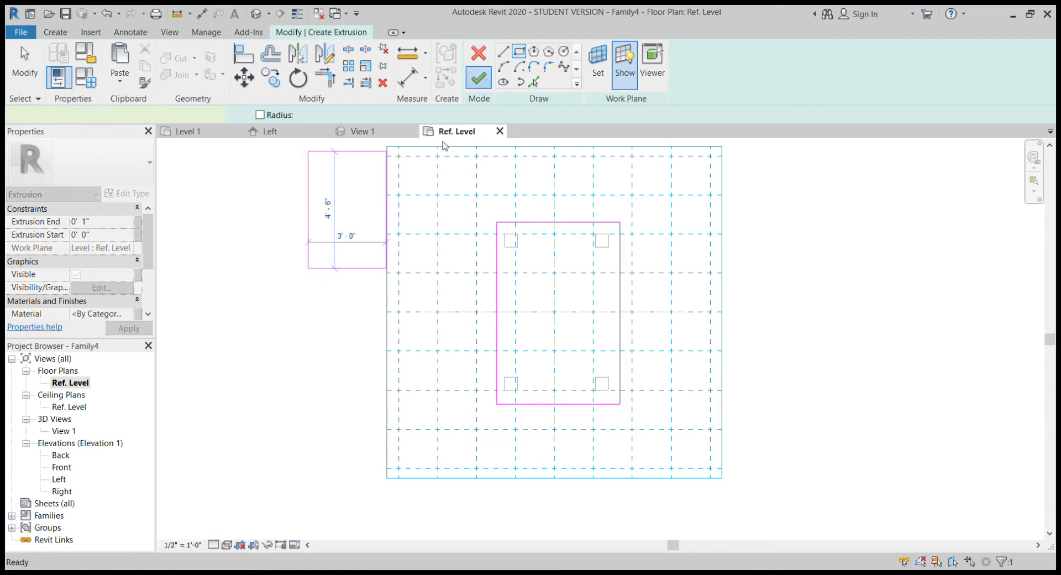
left_click(276, 324)
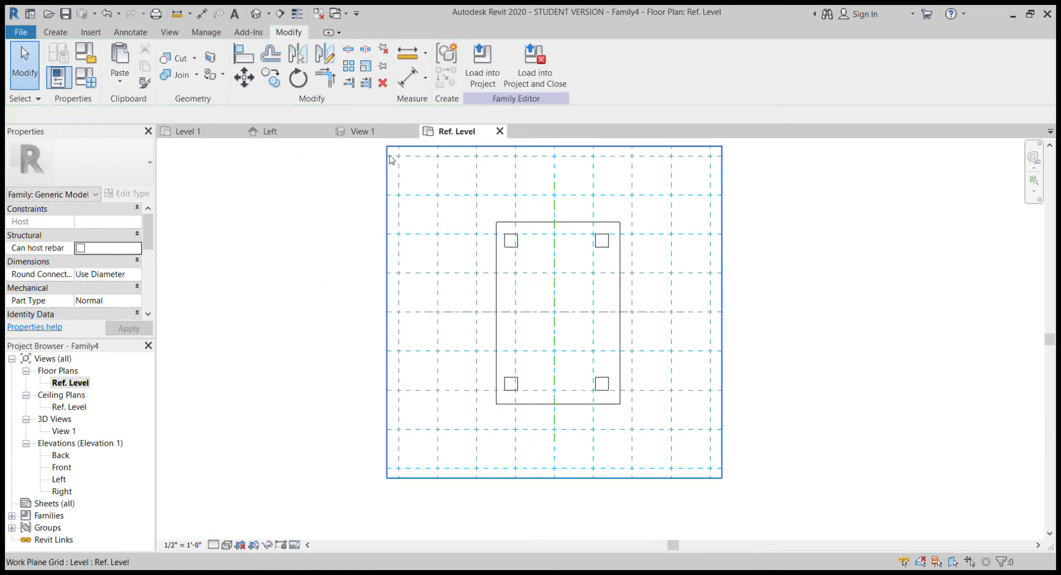
Step: In the 3D view, raise the thin slab onto the posts, with its extrusion starting at 4' 0" and ending at 4' 9"
left_click(356, 133)
middle_click_drag(627, 335, 529, 351, "shift")
left_click(523, 357)
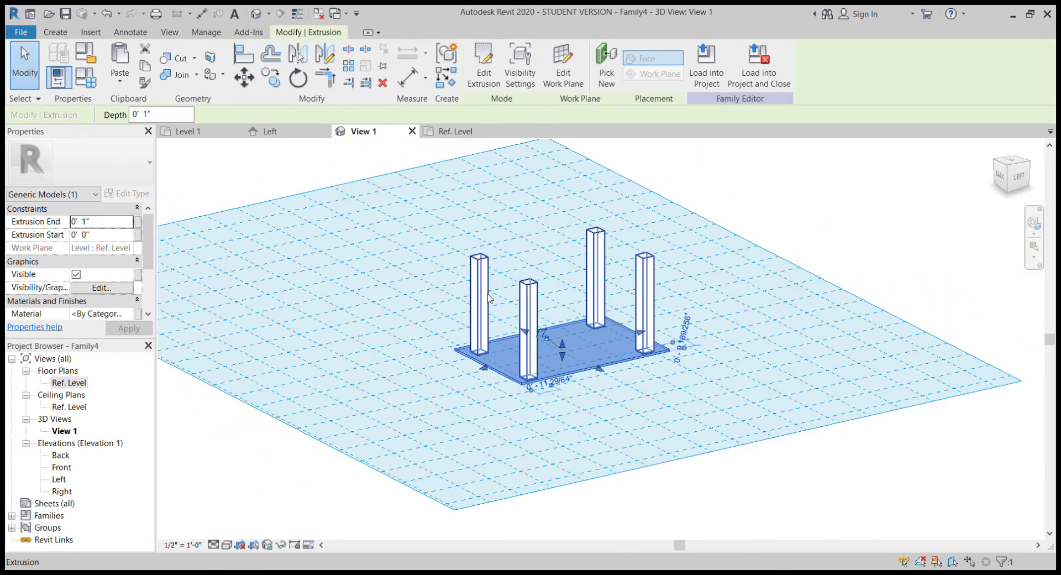
middle_click_drag(611, 397, 561, 360, "shift")
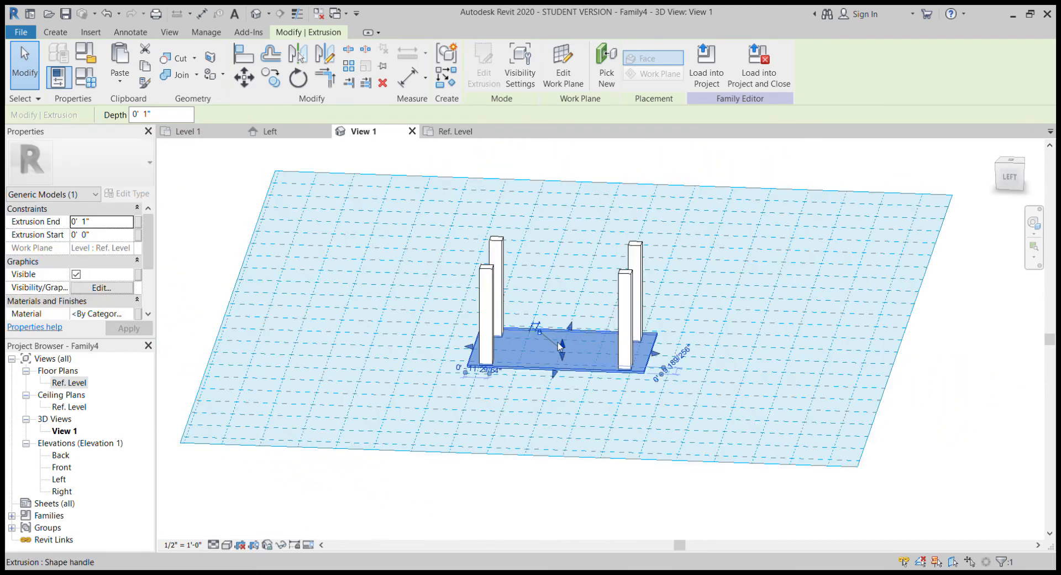
left_click_drag(565, 344, 564, 260)
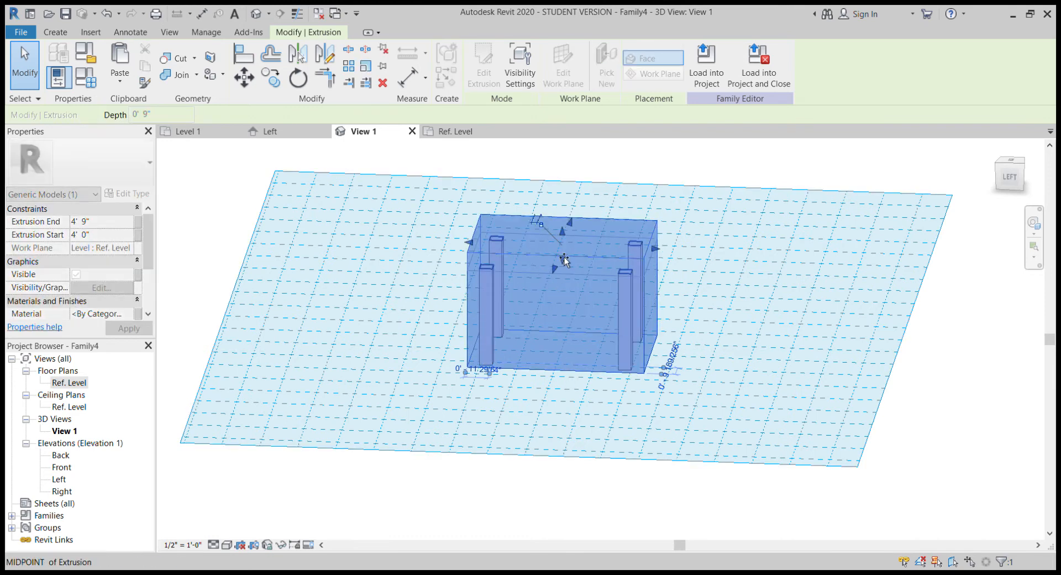
left_click(491, 475)
middle_click_drag(498, 474, 568, 412, "shift")
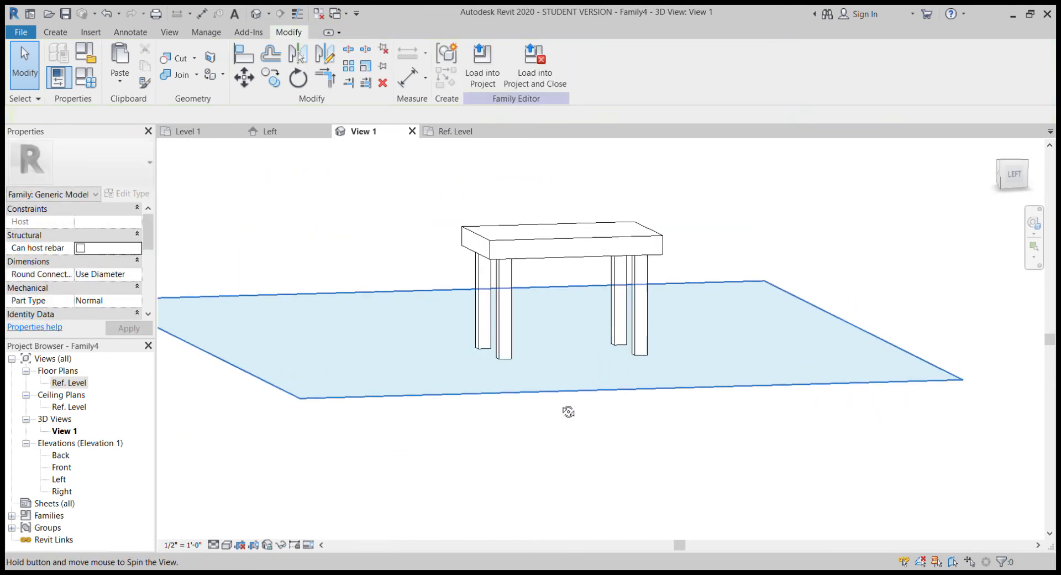
Step: Set the legs' extrusion end to 5' and raise the tabletop to span from 5' 0" to about 6' 0"
left_click(508, 305)
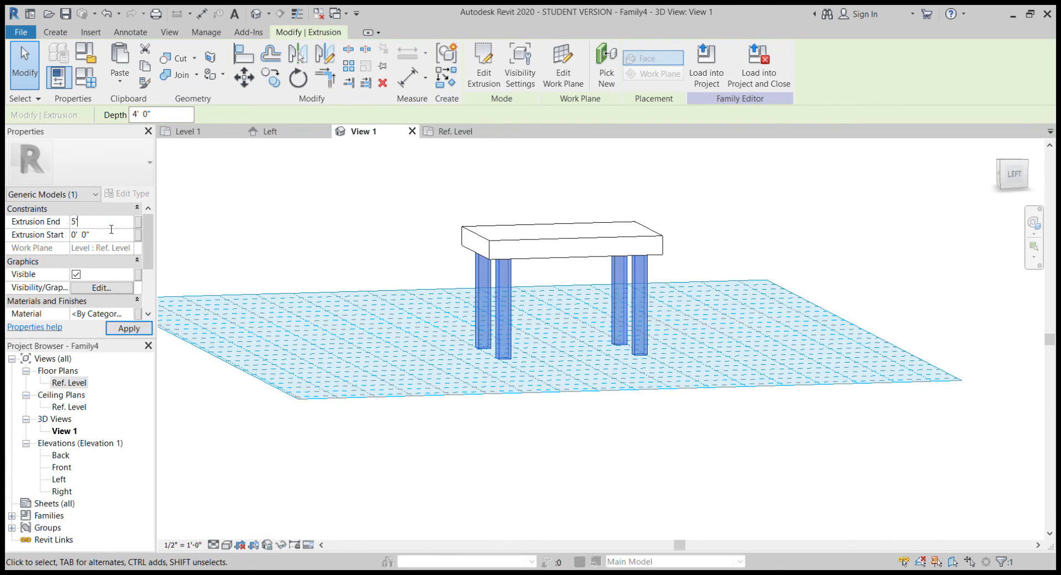
left_click(489, 190)
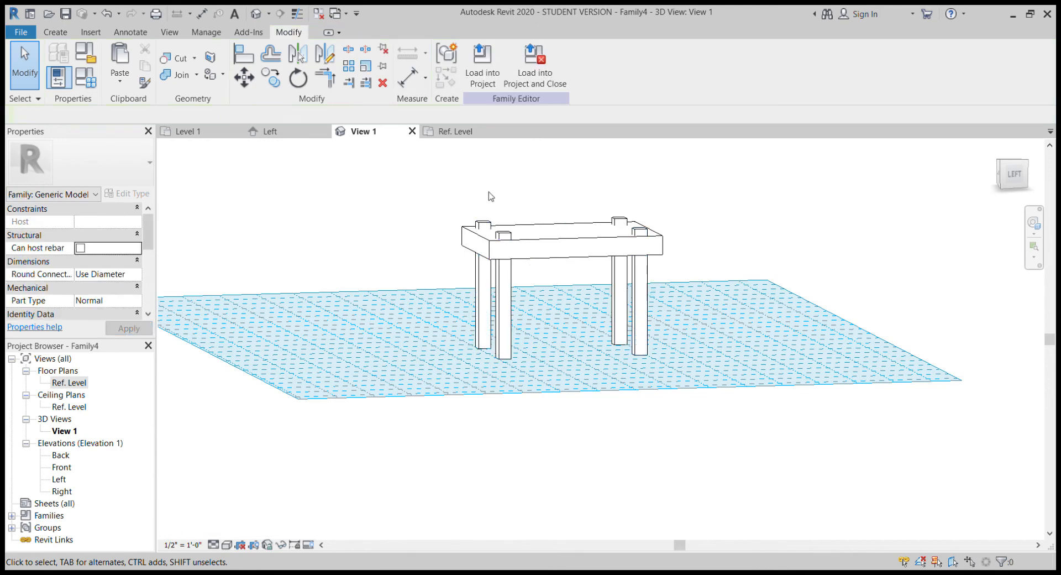
left_click(535, 239)
left_click_drag(562, 226, 562, 194)
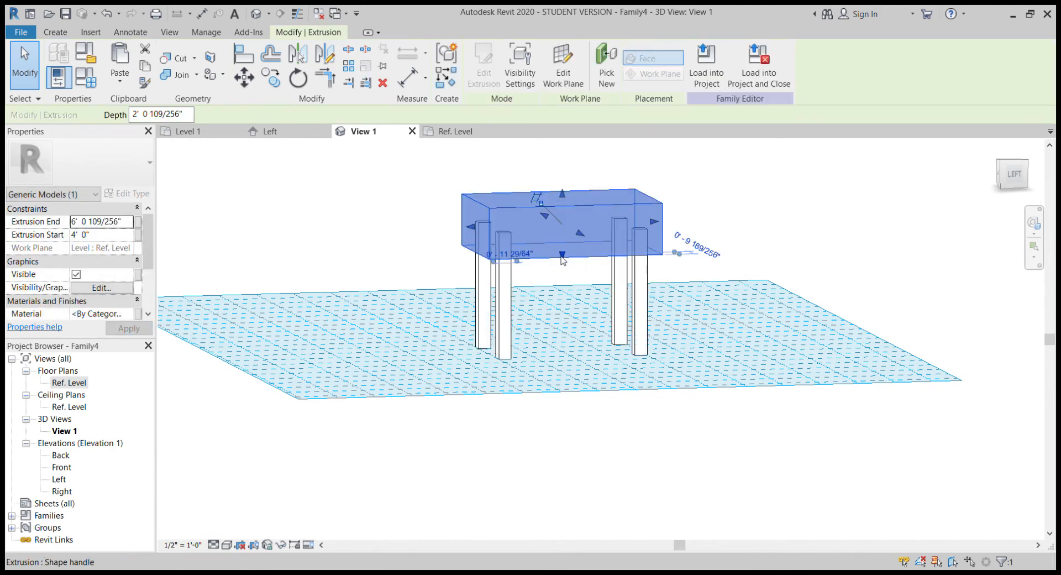
left_click_drag(562, 255, 569, 228)
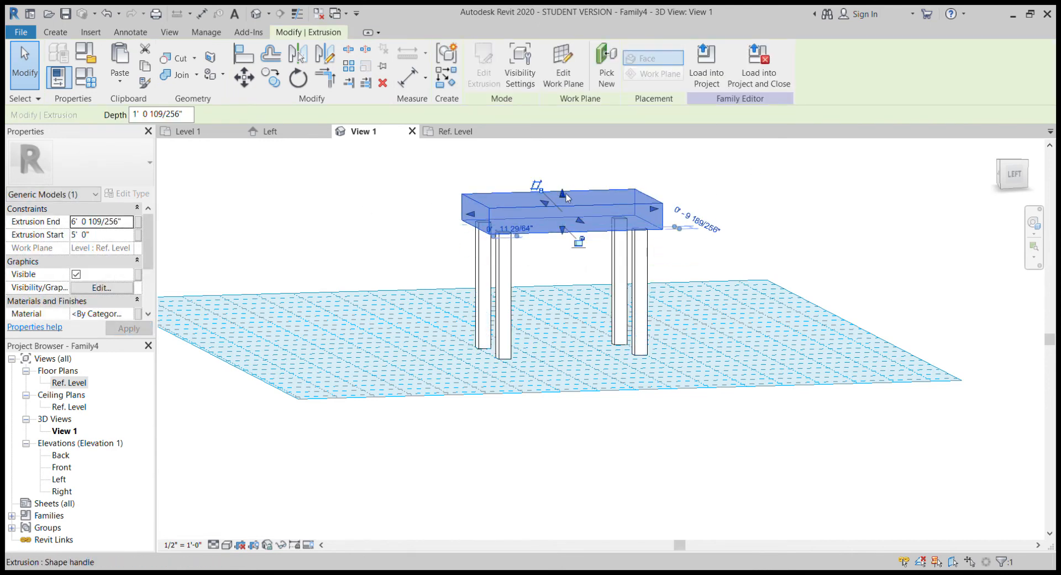
Step: Lower the tabletop with its shape handles so its extrusion spans from about 4' 4" to 5' 4", overlapping the legs
left_click(721, 254)
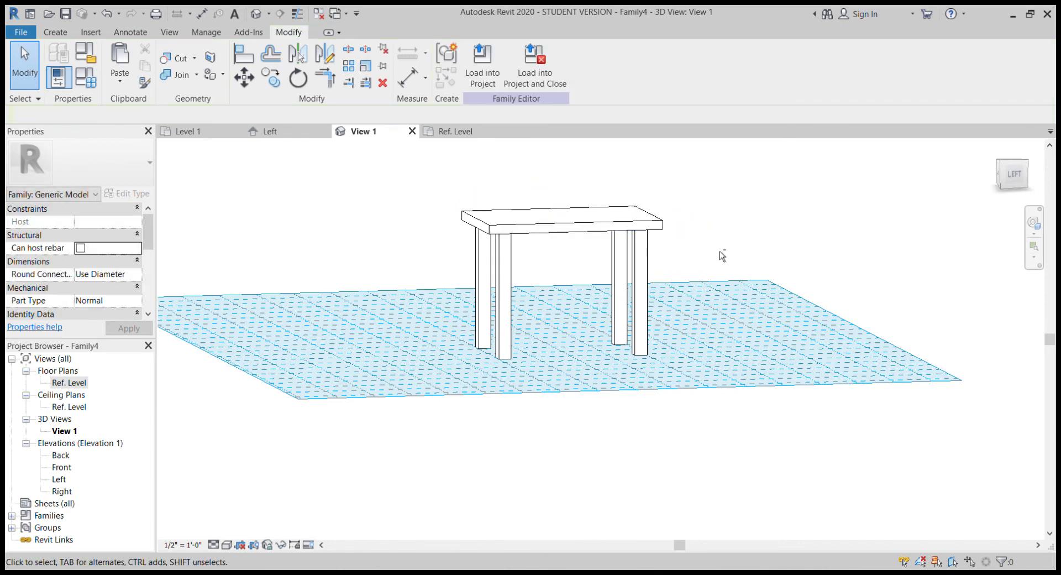
middle_click_drag(723, 255, 566, 302, "shift")
left_click(564, 301)
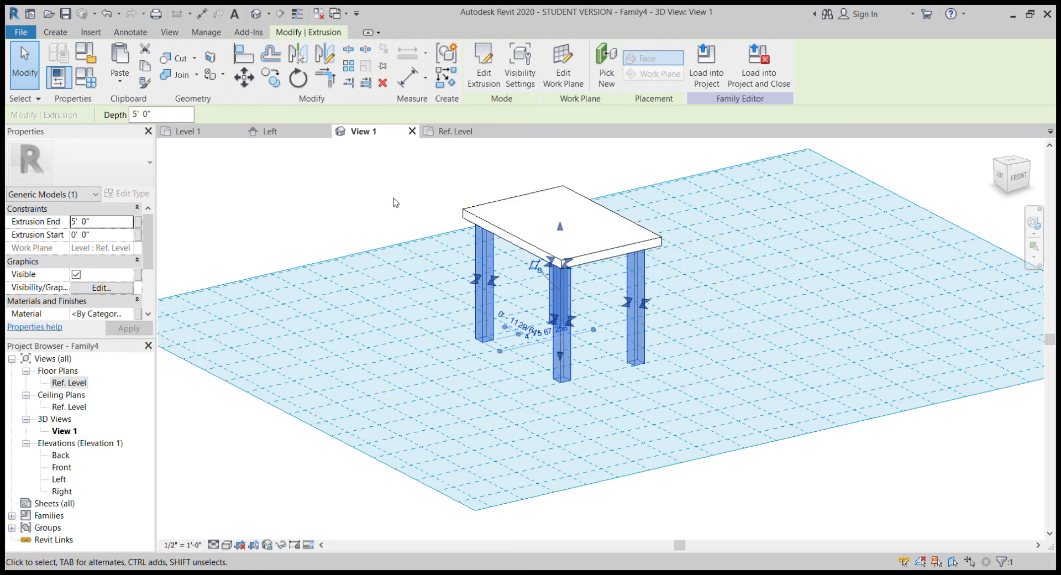
middle_click_drag(395, 201, 439, 295, "shift")
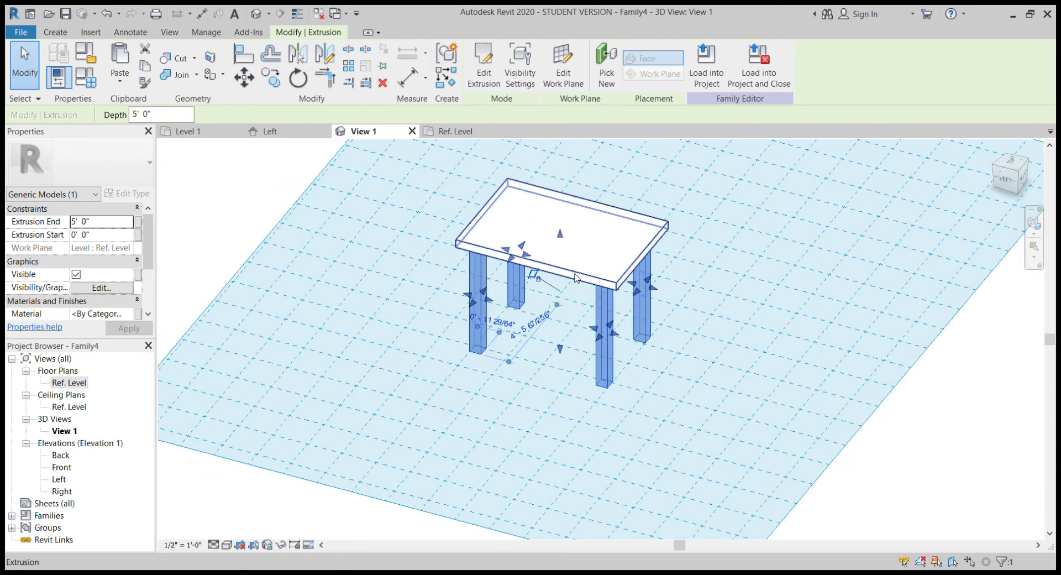
left_click(563, 251)
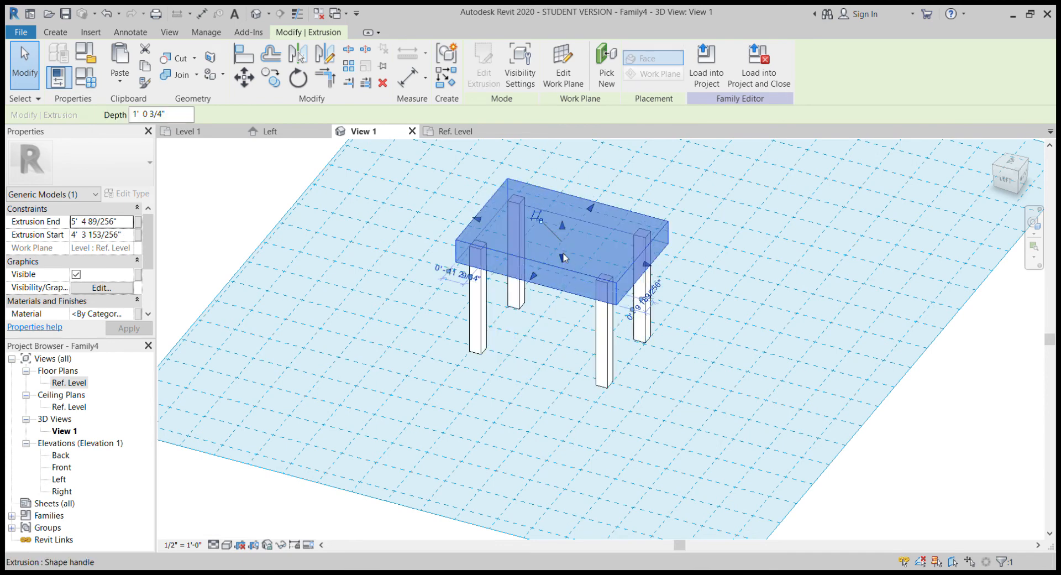
Step: Open the tabletop extrusion's sketch for editing and compare its outline with the legs in the 3D view and the Ref. Level plan
double_click(588, 255)
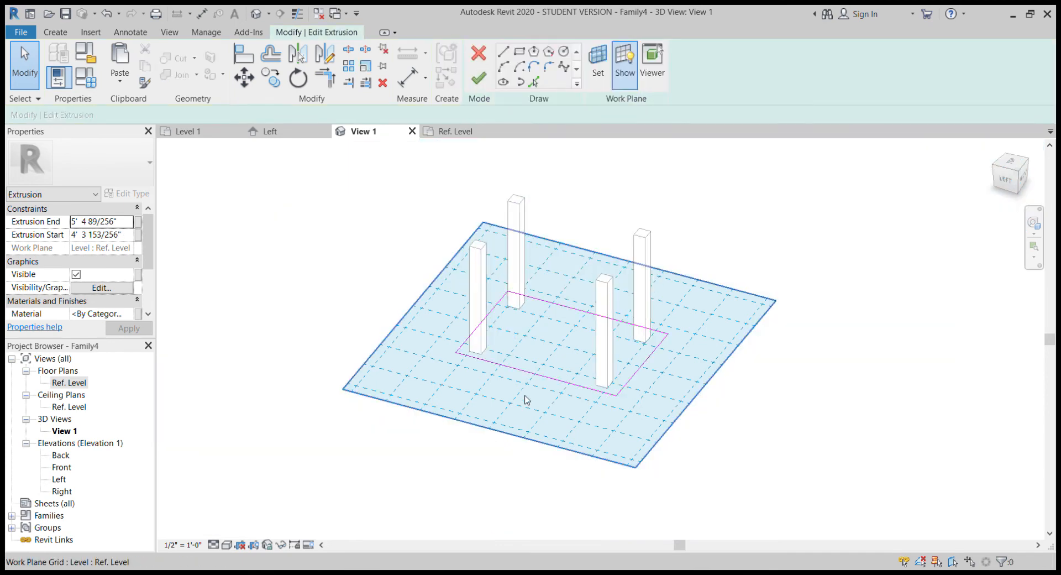
left_click(468, 133)
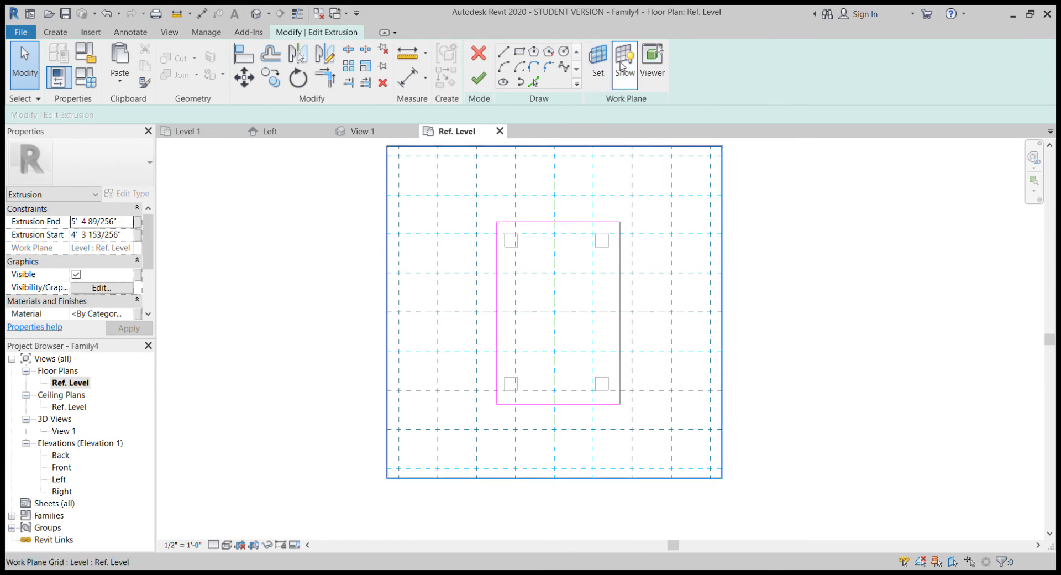
left_click(375, 132)
middle_click_drag(497, 262, 595, 213, "shift")
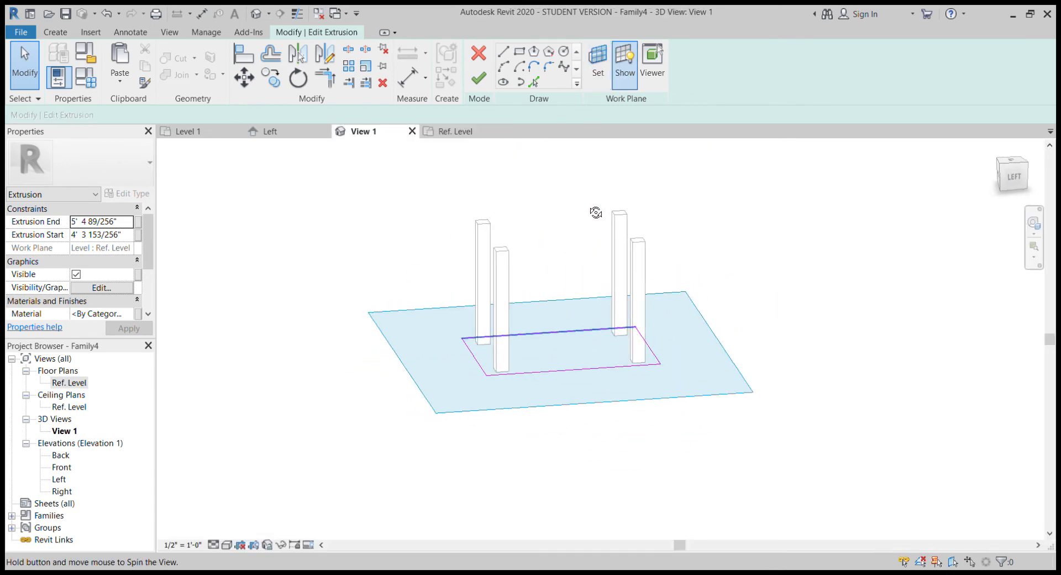
middle_click_drag(567, 314, 486, 381, "shift")
left_click(460, 133)
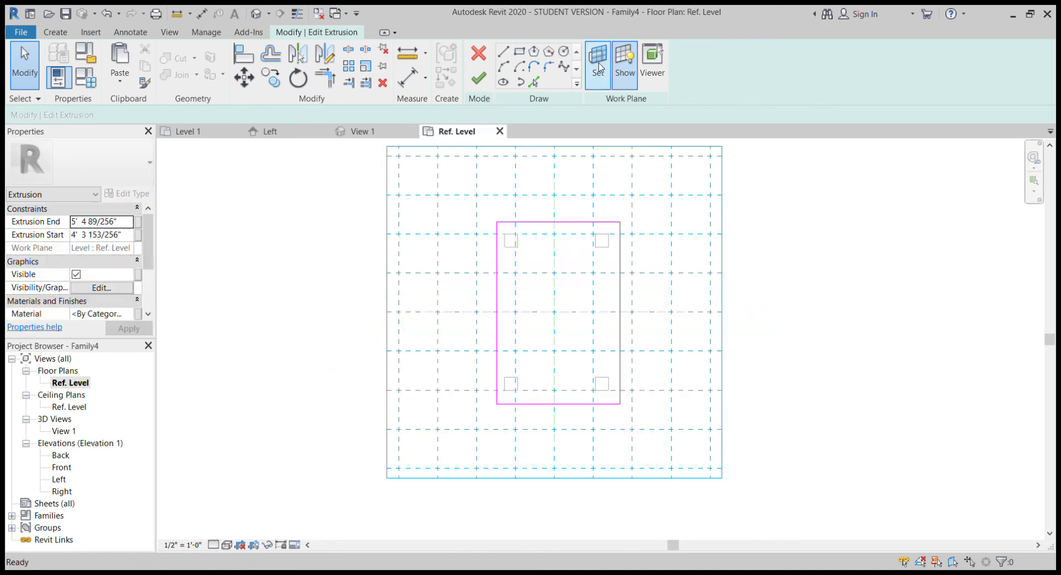
Step: Try to set the sketch's work plane by picking a face of a leg in the Ref. Level plan
left_click(607, 82)
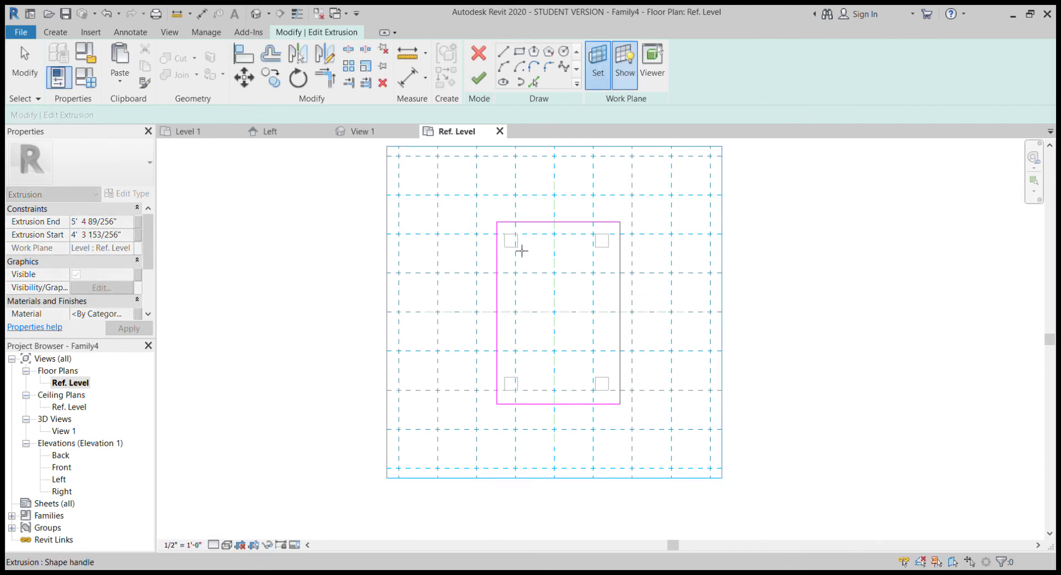
scroll(508, 243, "up", 5)
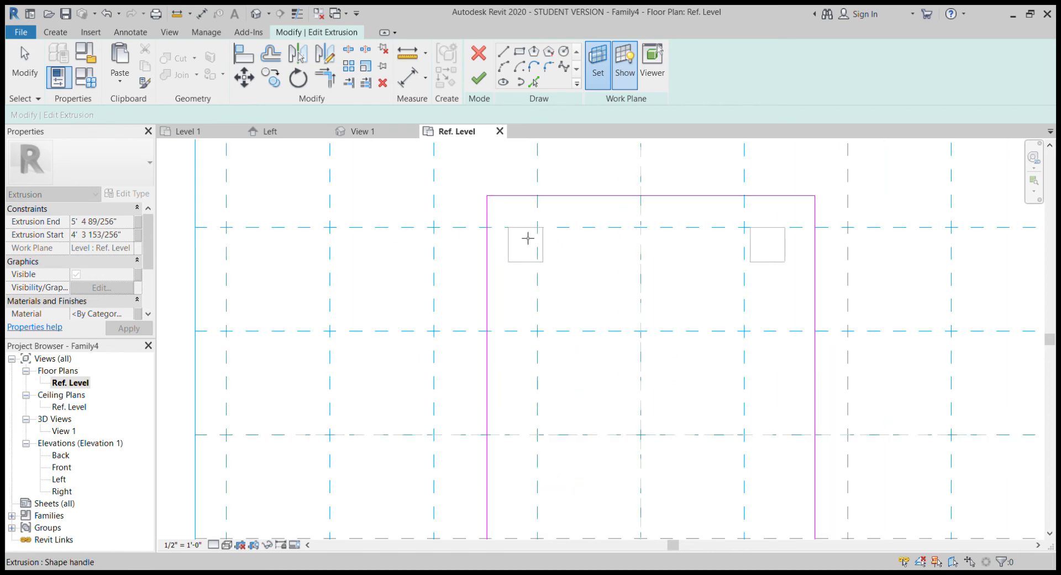
scroll(528, 235, "down", 2)
left_click(519, 245)
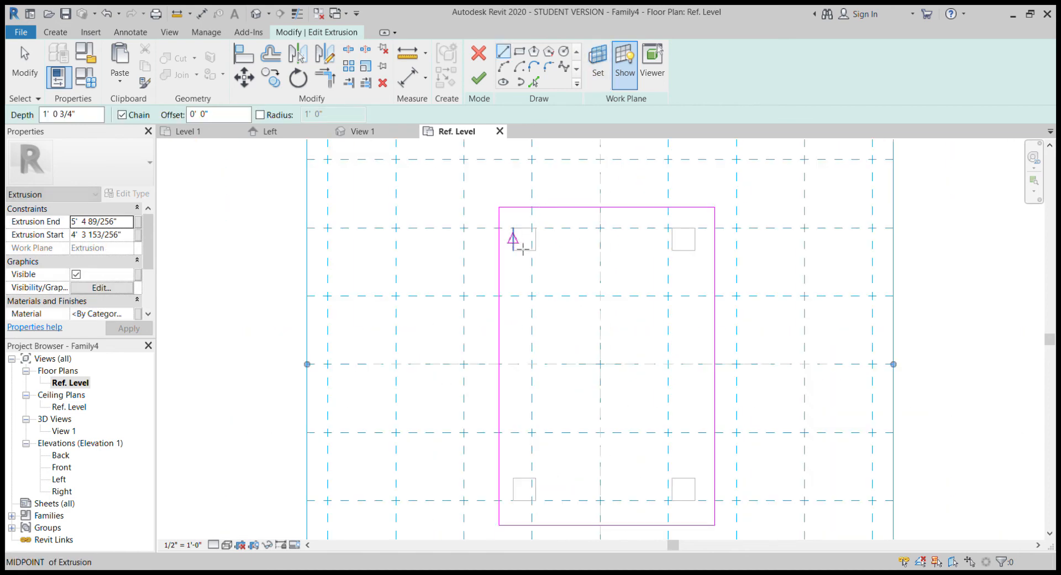
Step: Try setting the sketch's work plane again, picking the top face of a leg in the 3D view
left_click(600, 66)
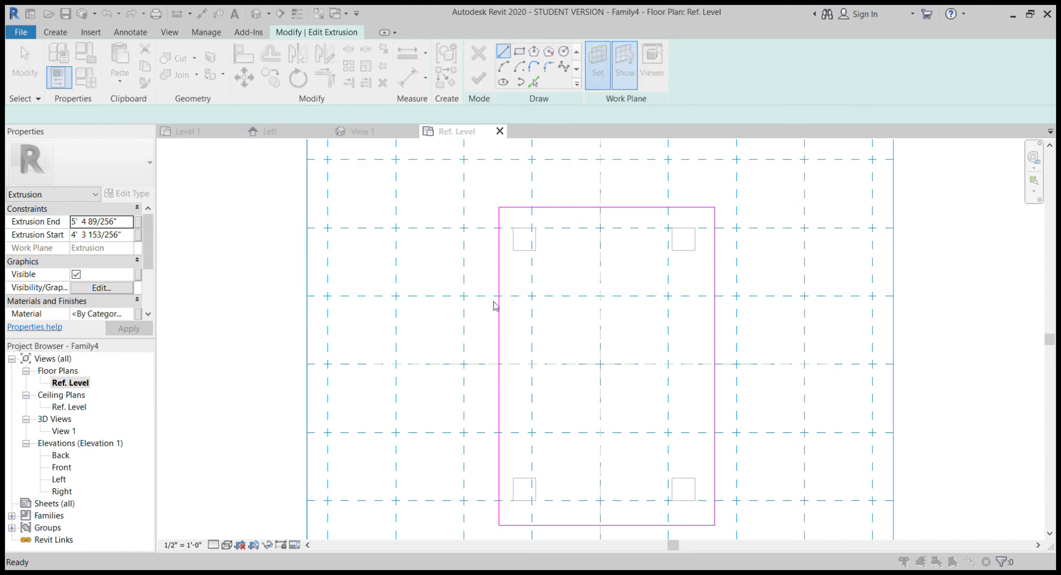
left_click(493, 375)
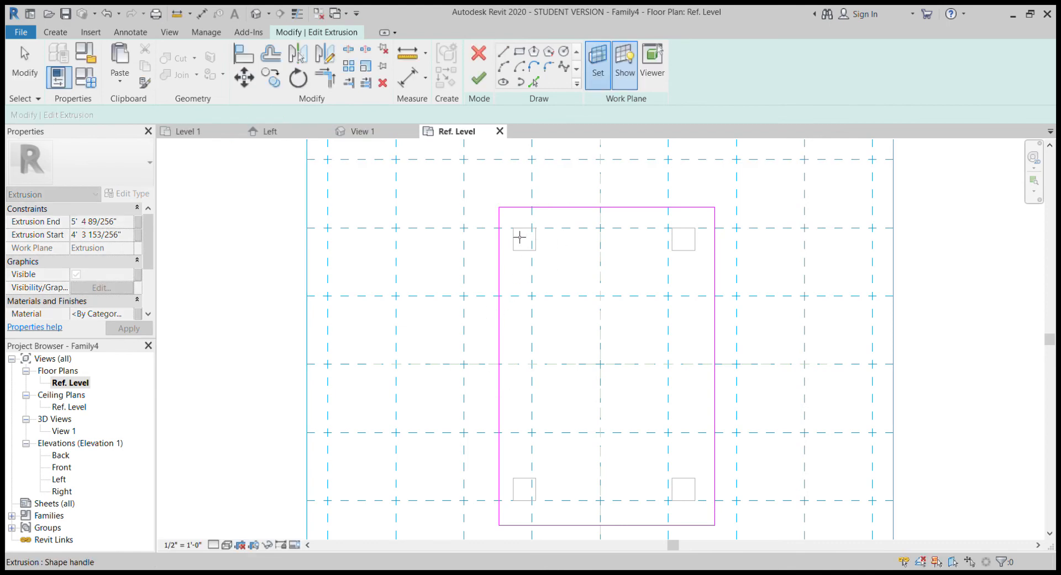
scroll(519, 246, "down", 2)
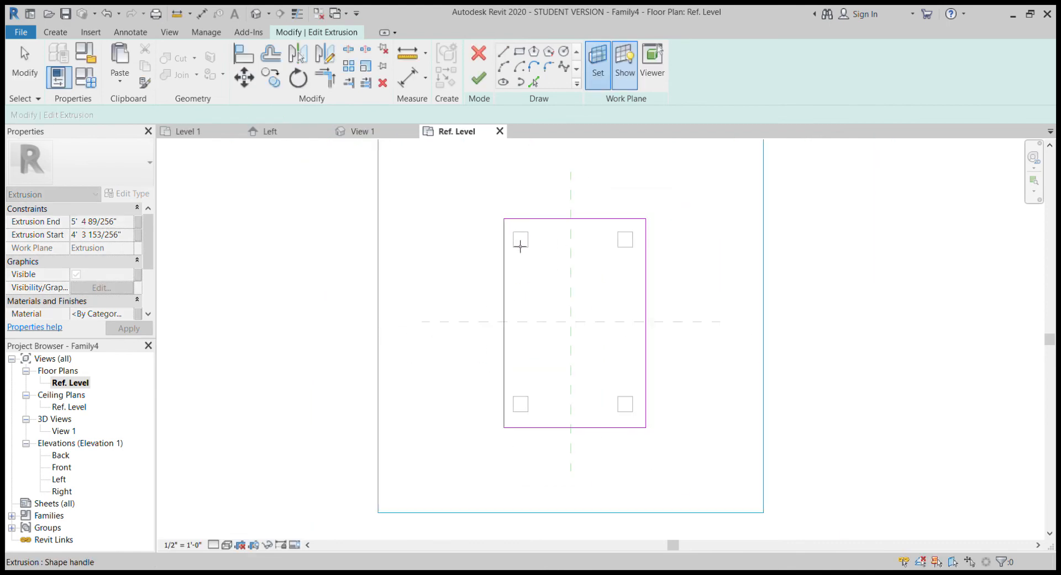
left_click(369, 132)
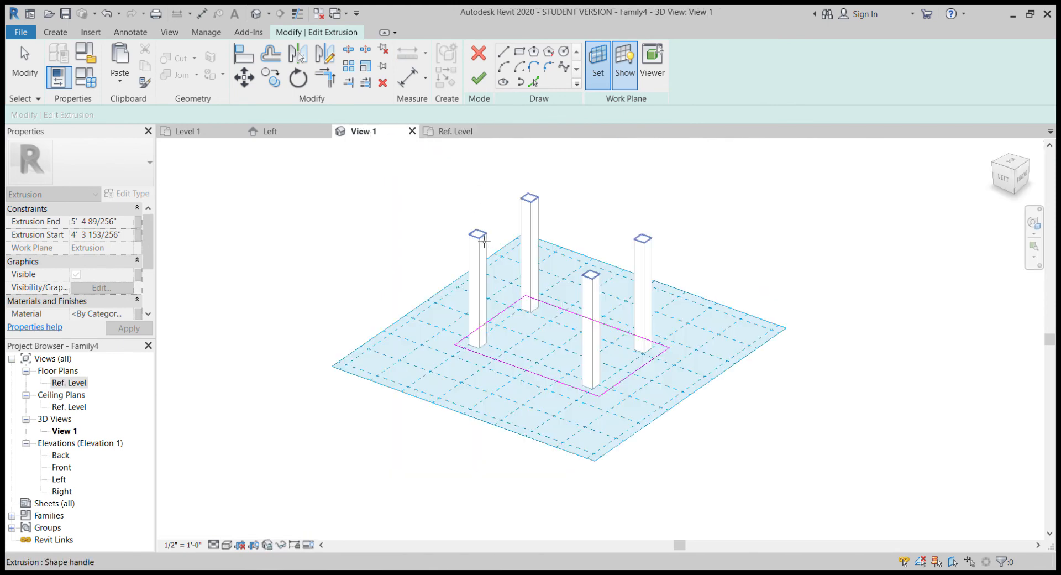
left_click_drag(479, 239, 476, 238)
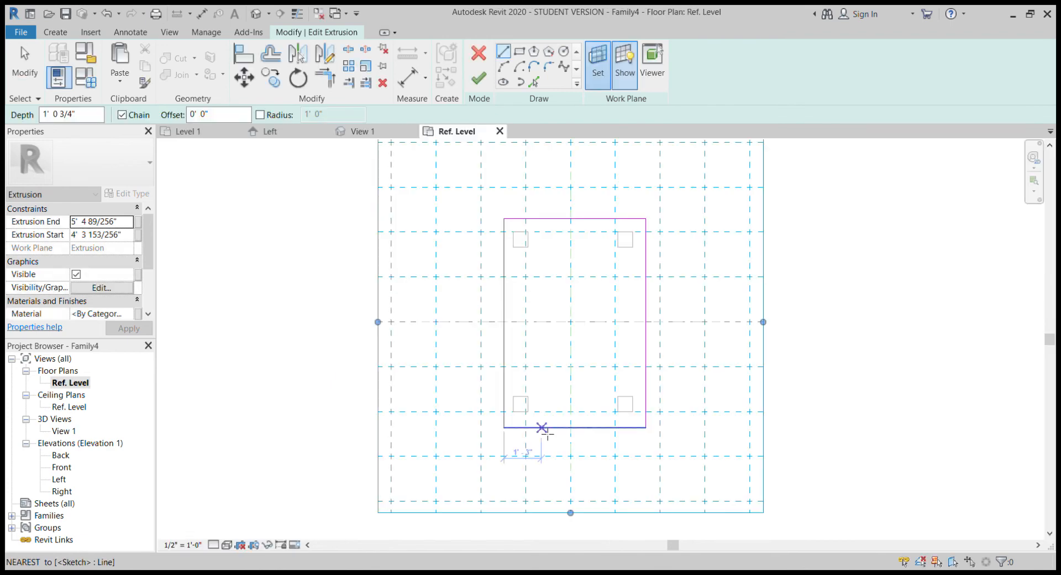
left_click(524, 241)
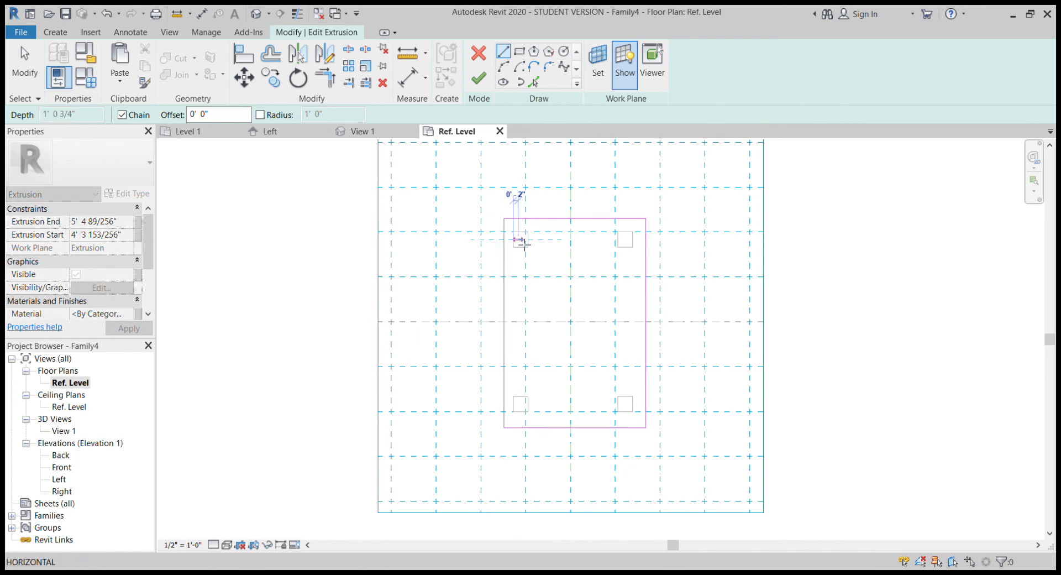
Step: Pick a leg face as the sketch's work plane in the Ref. Level plan once more and finish editing the extrusion
left_click(598, 65)
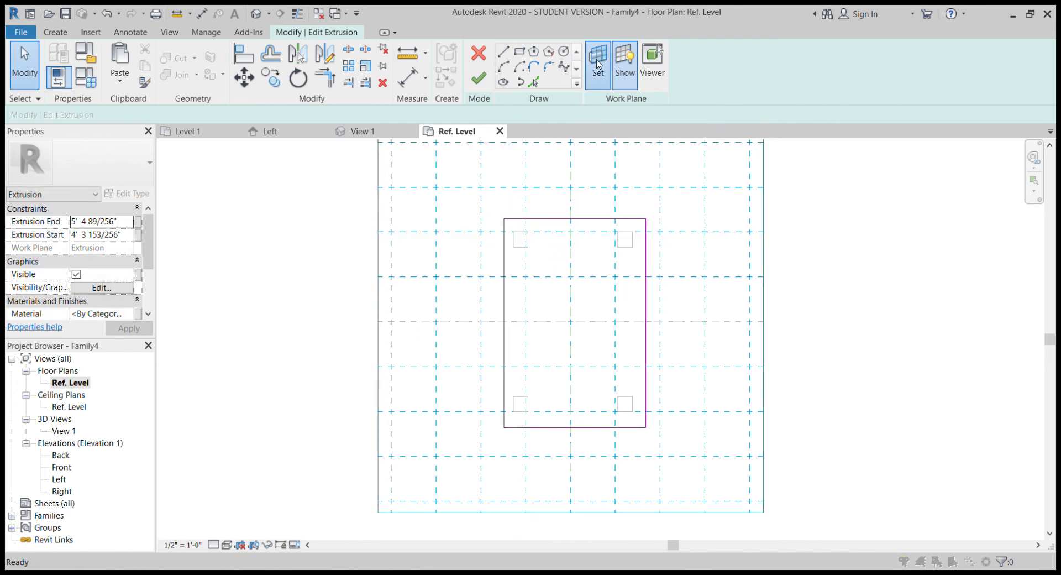
left_click(496, 359)
left_click(514, 233)
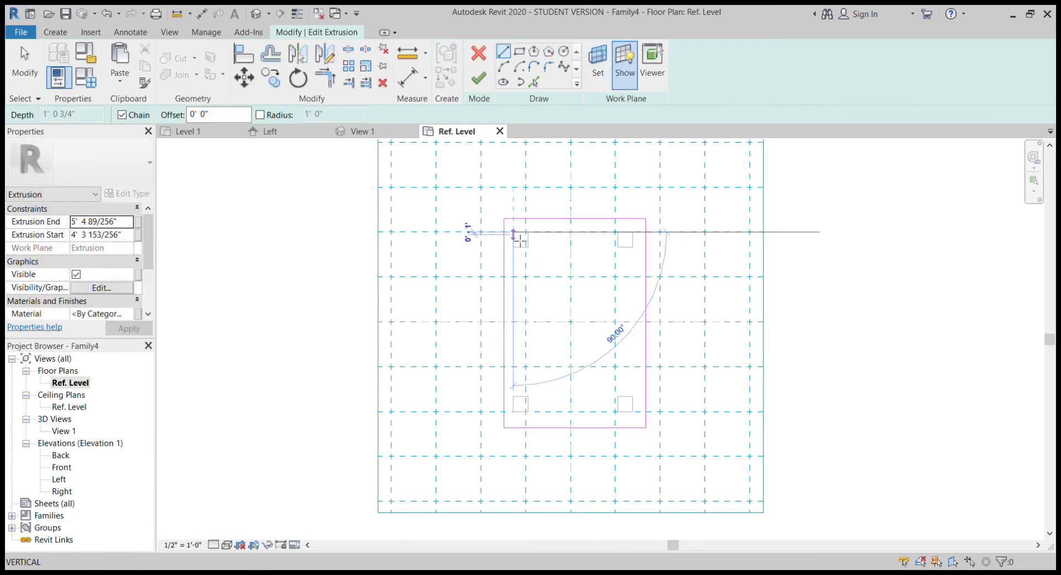
left_click(479, 79)
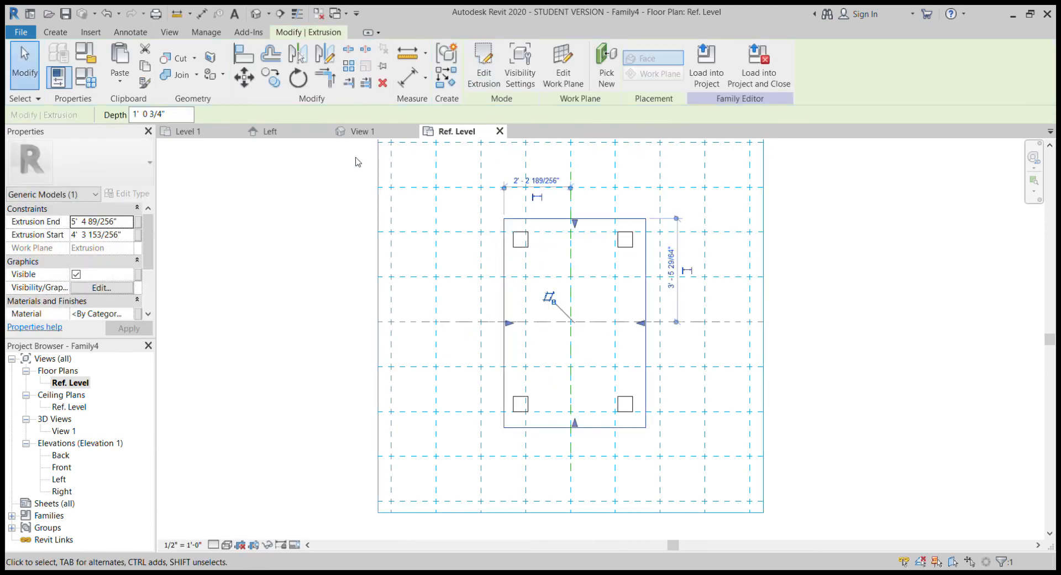
Step: In the 3D view, select the displaced tabletop and change its work plane to the top face of a leg
left_click(356, 131)
middle_click_drag(678, 381, 725, 316)
left_click(805, 431)
scroll(655, 433, "down", 1)
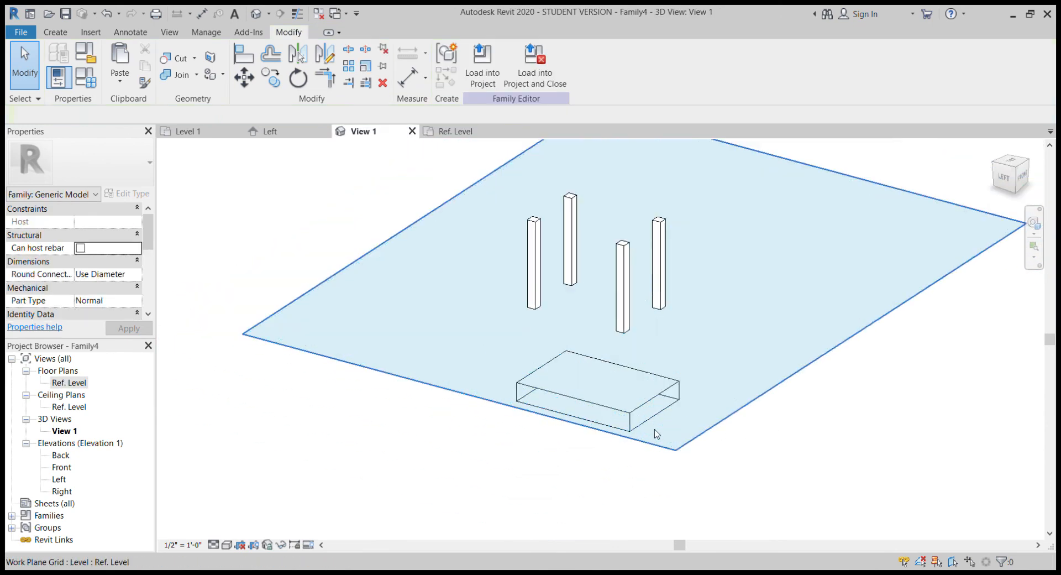
middle_click_drag(656, 433, 679, 365, "shift")
left_click(617, 405)
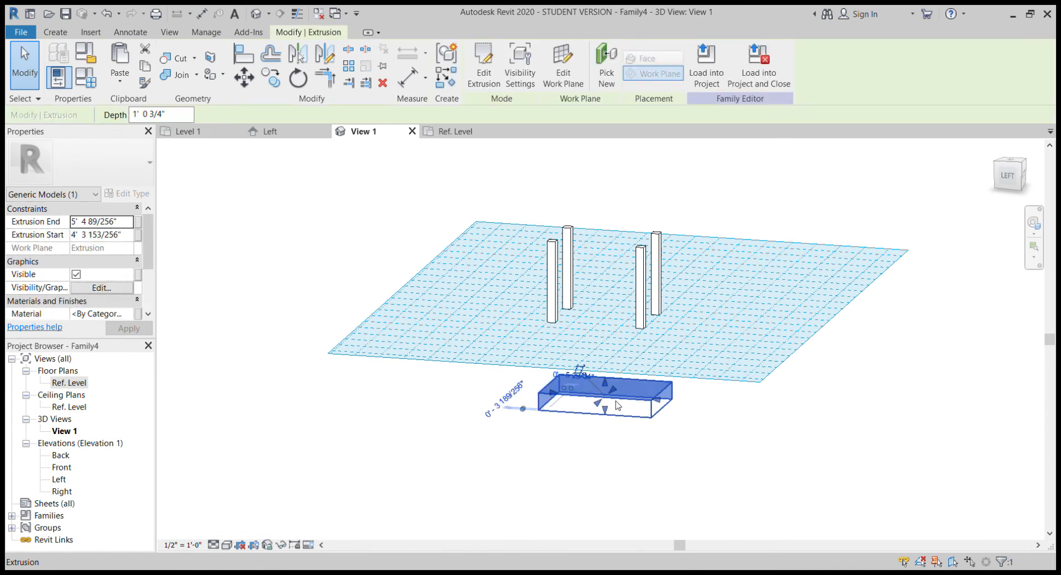
left_click(569, 59)
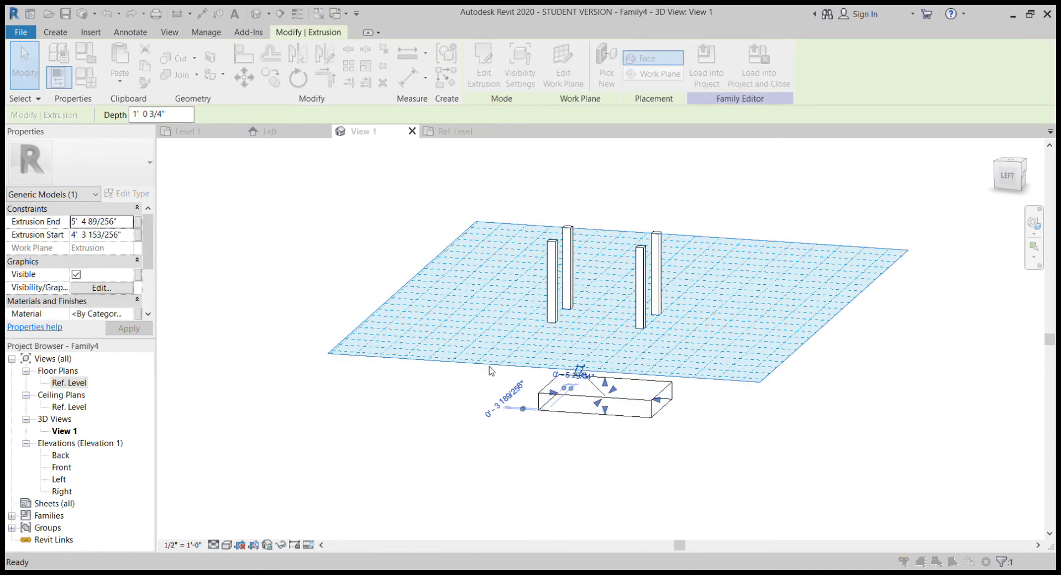
left_click(556, 246)
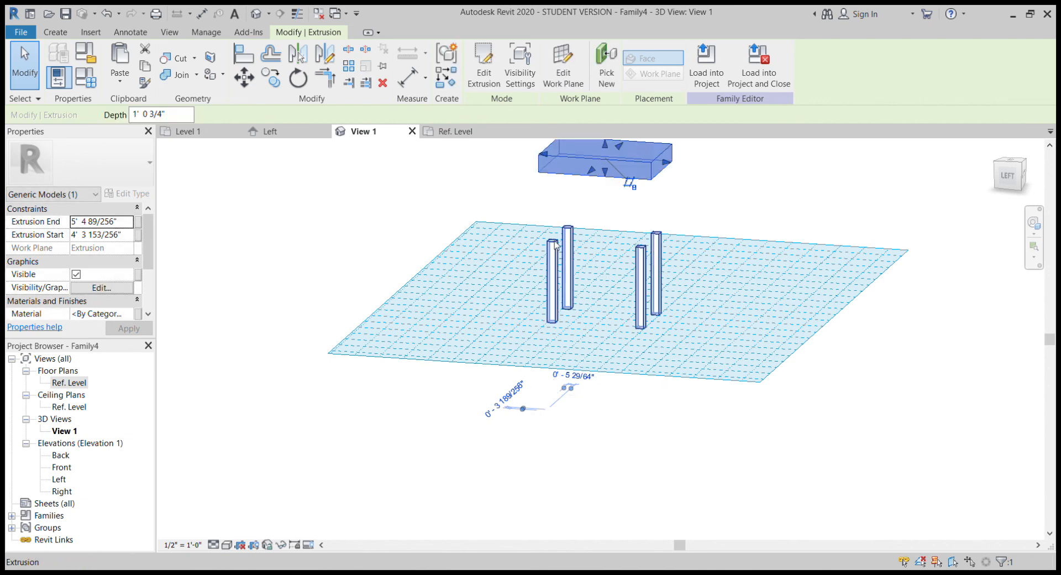
Step: Set the tabletop's extrusion start to 0' 0" and its extrusion end to 0' 1", and deselect it
left_click(110, 235)
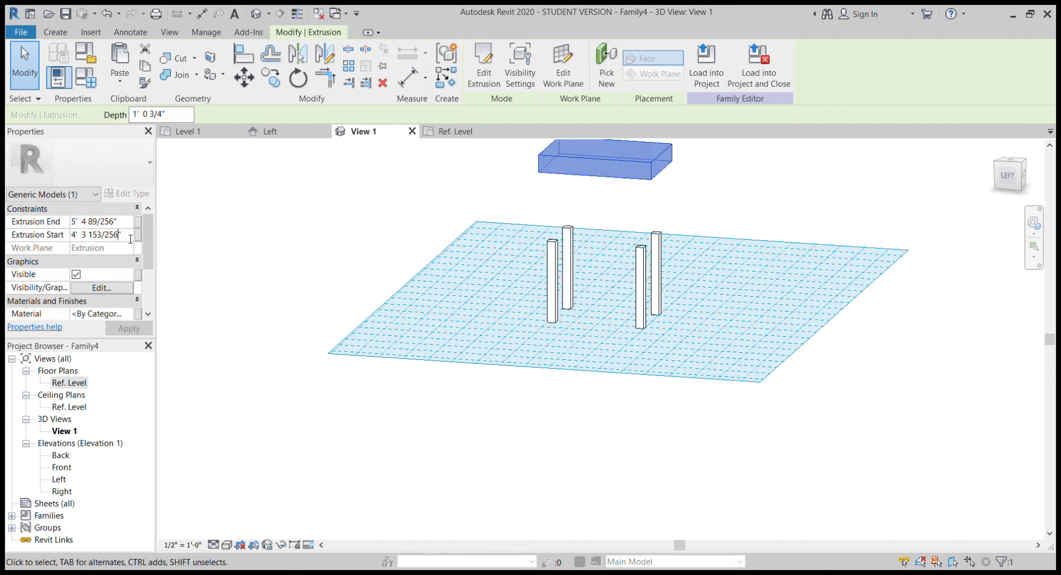
type("0'  0")
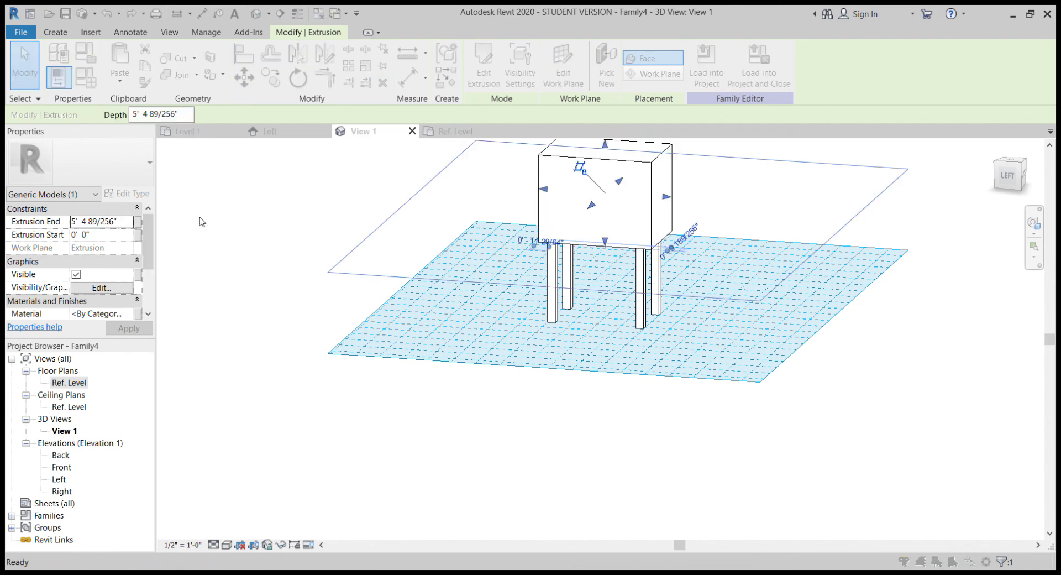
left_click(543, 371)
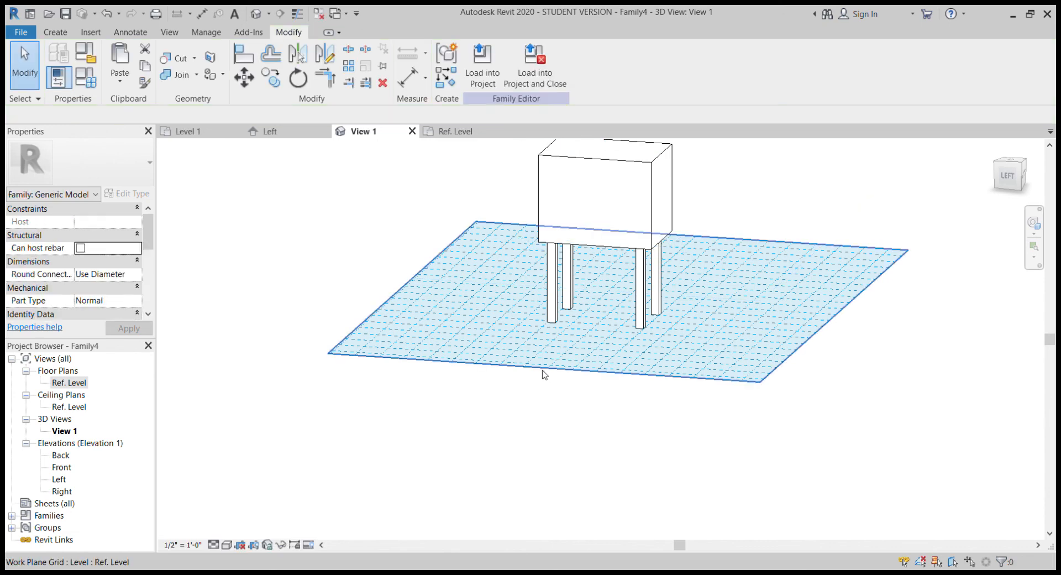
left_click(587, 156)
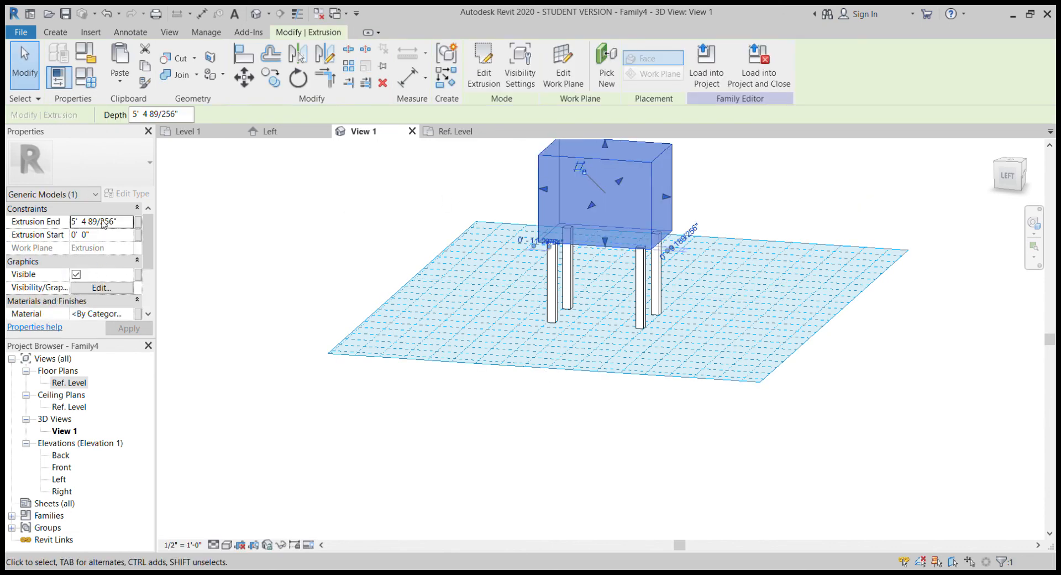
type("1")
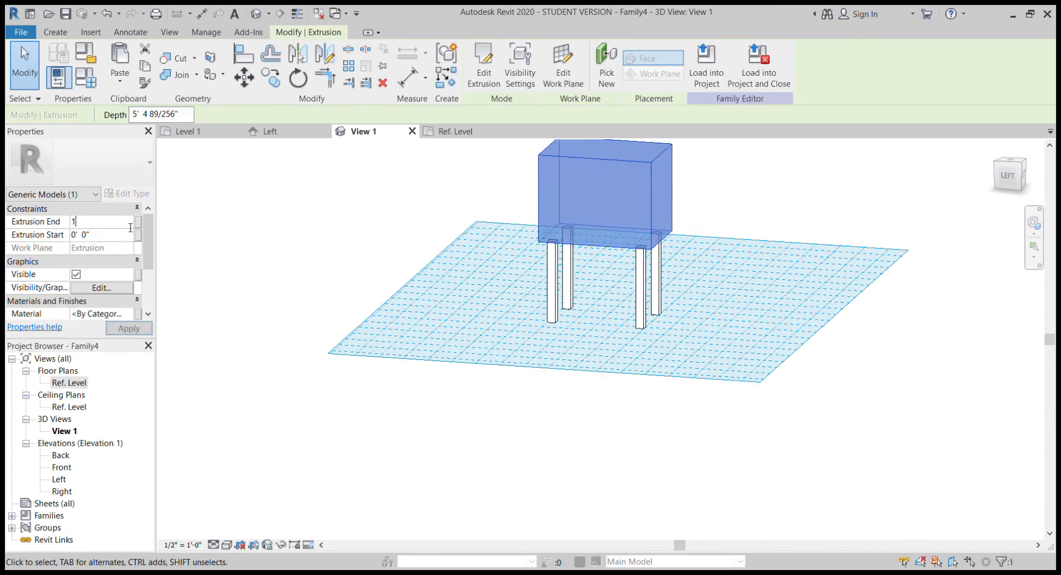
type("\"")
key("Return")
left_click(314, 222)
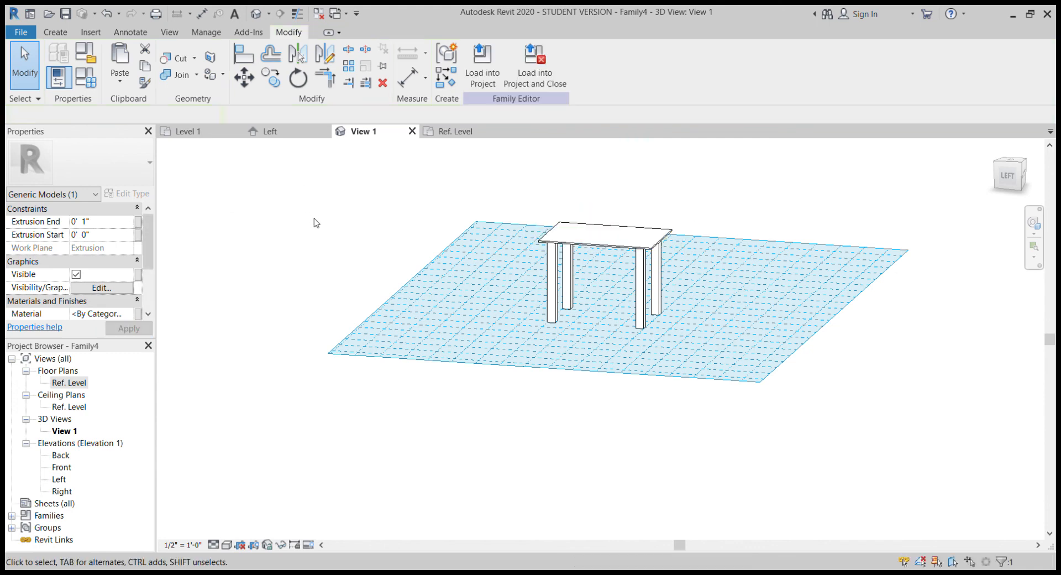
Step: Set the legs' extrusion end to 4' and deselect them
middle_click_drag(653, 310, 572, 279, "shift")
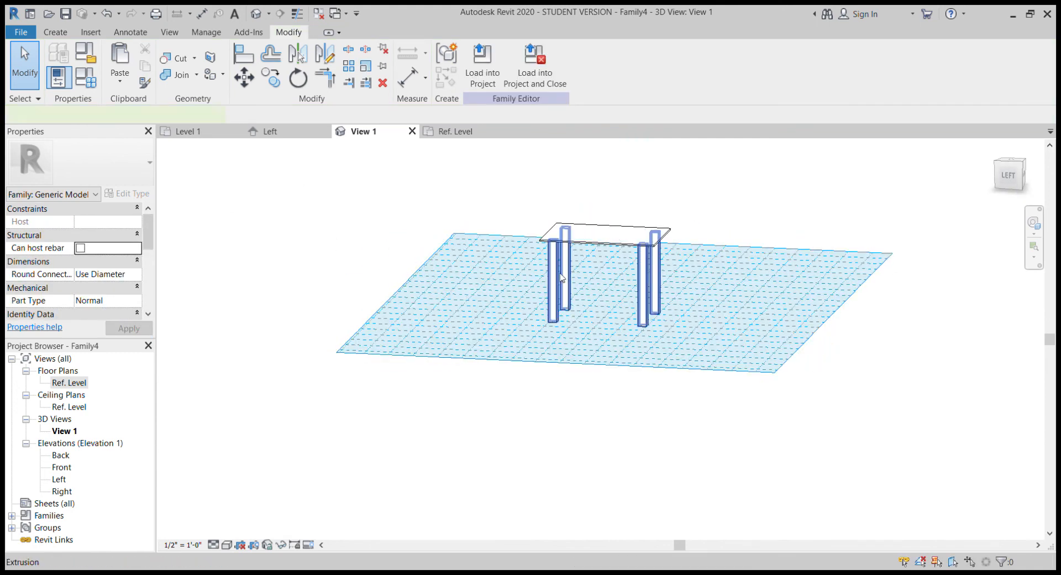
left_click(561, 278)
left_click(104, 222)
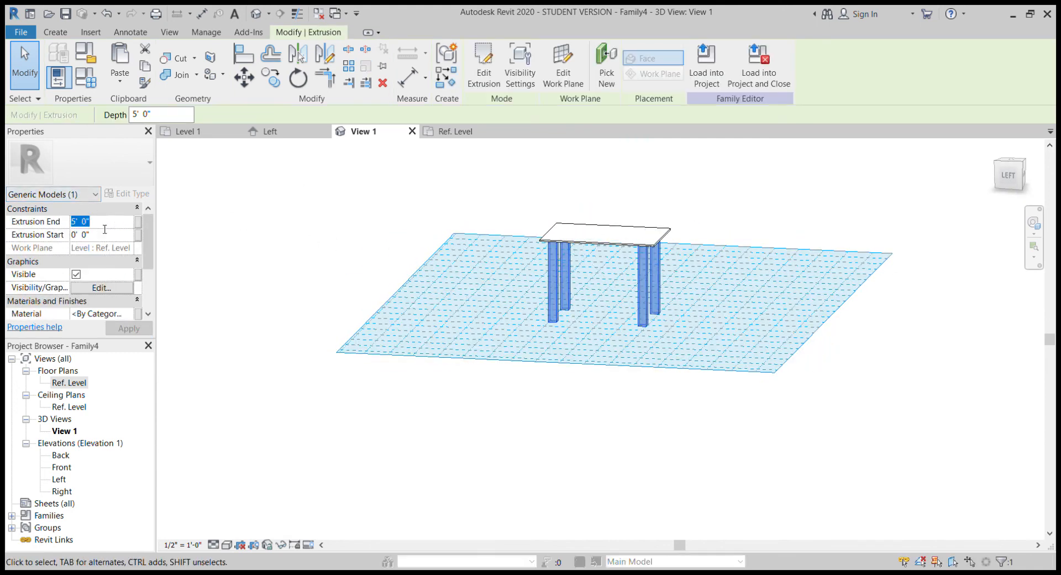
type("4'")
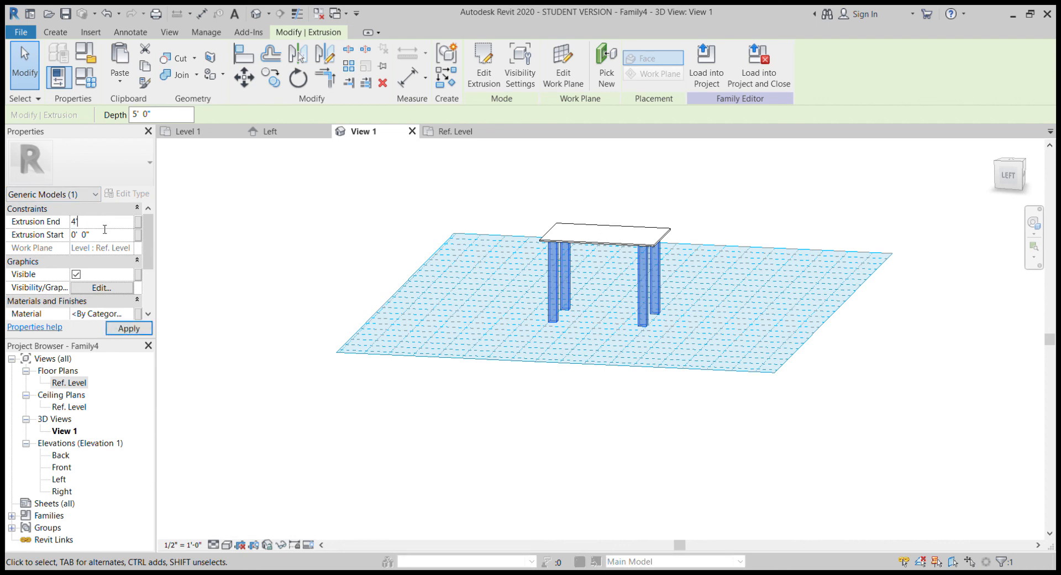
key("Return")
left_click(348, 225)
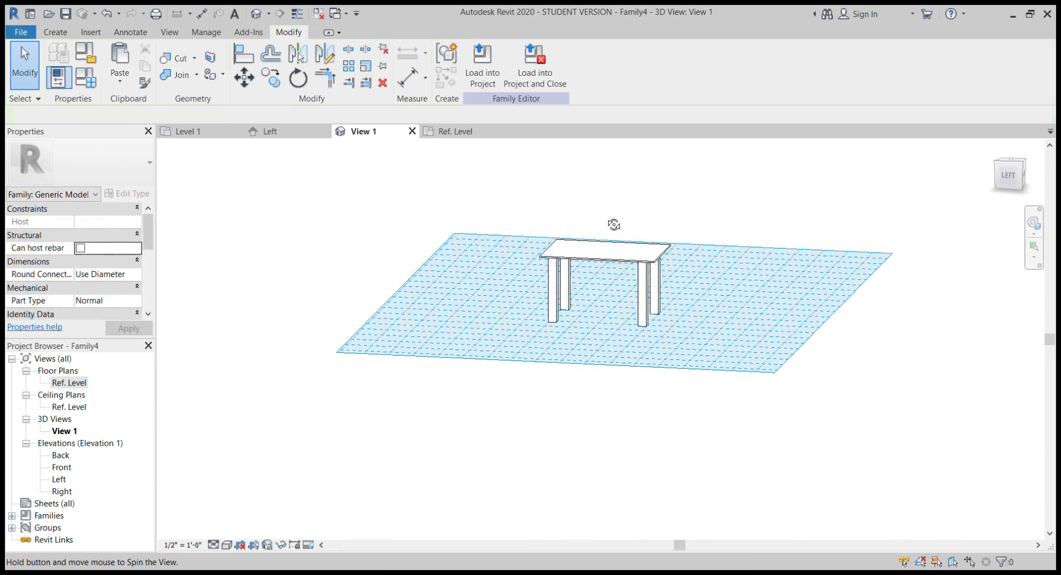
Step: Inspect how the thin tabletop sits on the four shortened legs from several angles in the 3D view
middle_click_drag(613, 224, 552, 421, "shift")
scroll(611, 256, "up", 3)
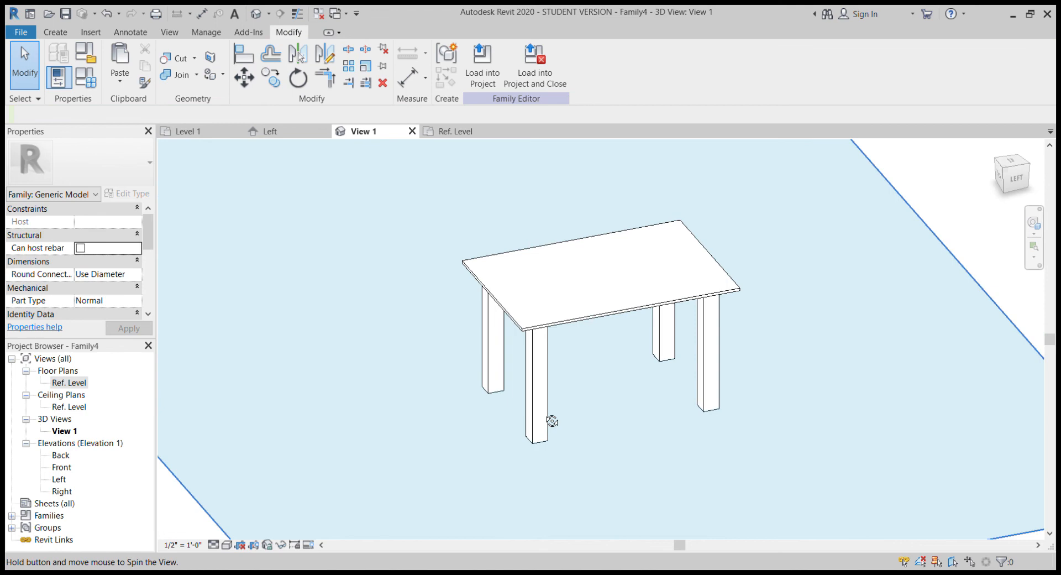
left_click(602, 308)
middle_click_drag(705, 422, 538, 446, "shift")
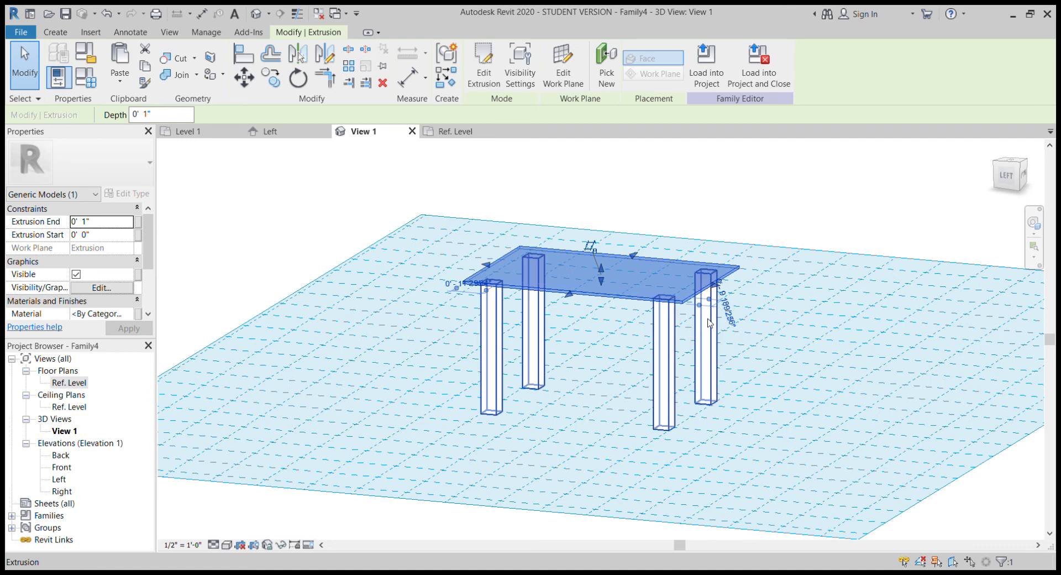
middle_click_drag(708, 323, 705, 395, "shift")
middle_click_drag(590, 390, 640, 397, "shift")
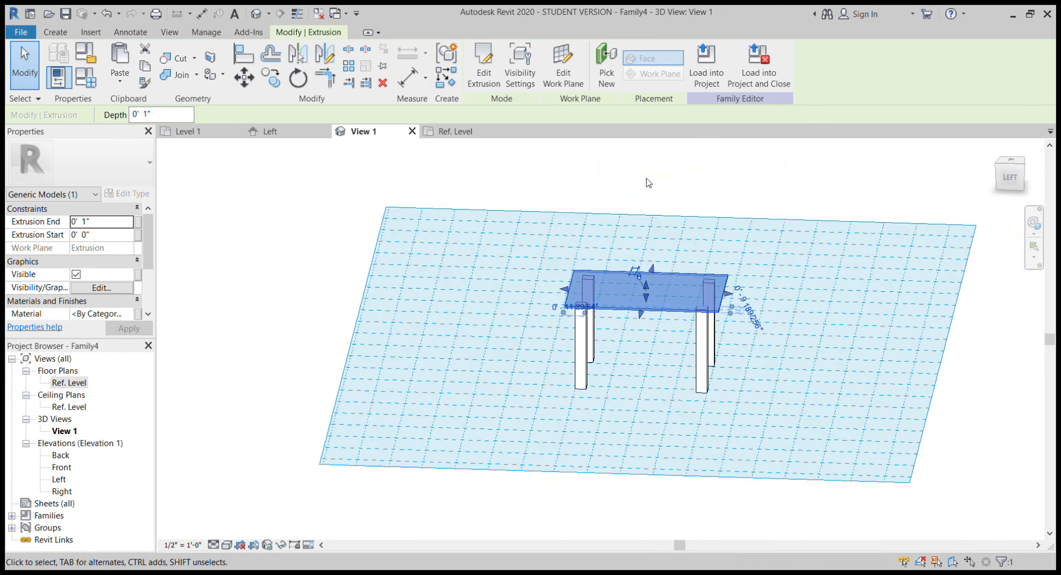
left_click(646, 182)
middle_click_drag(729, 322, 696, 324, "shift")
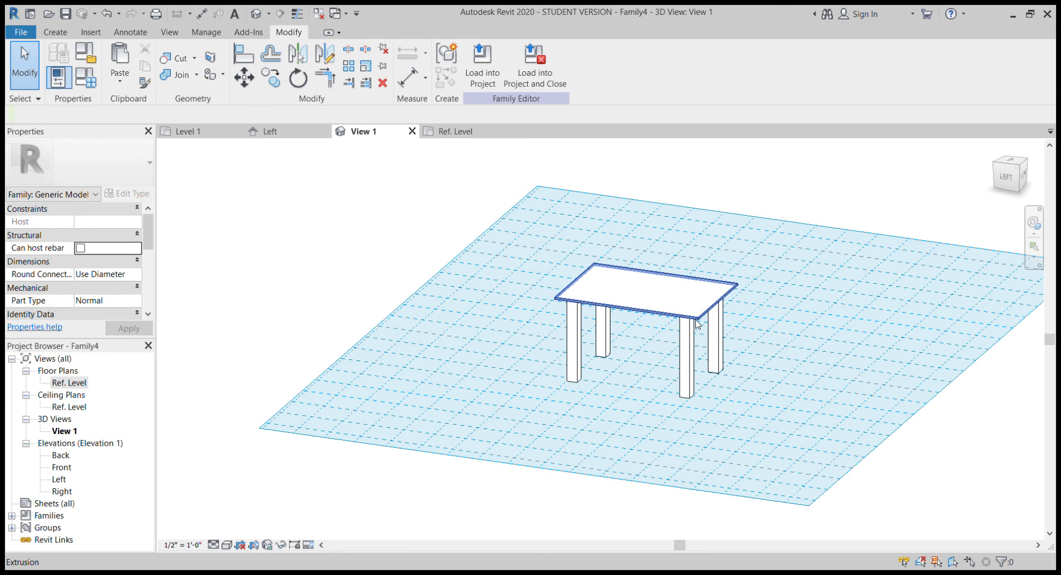